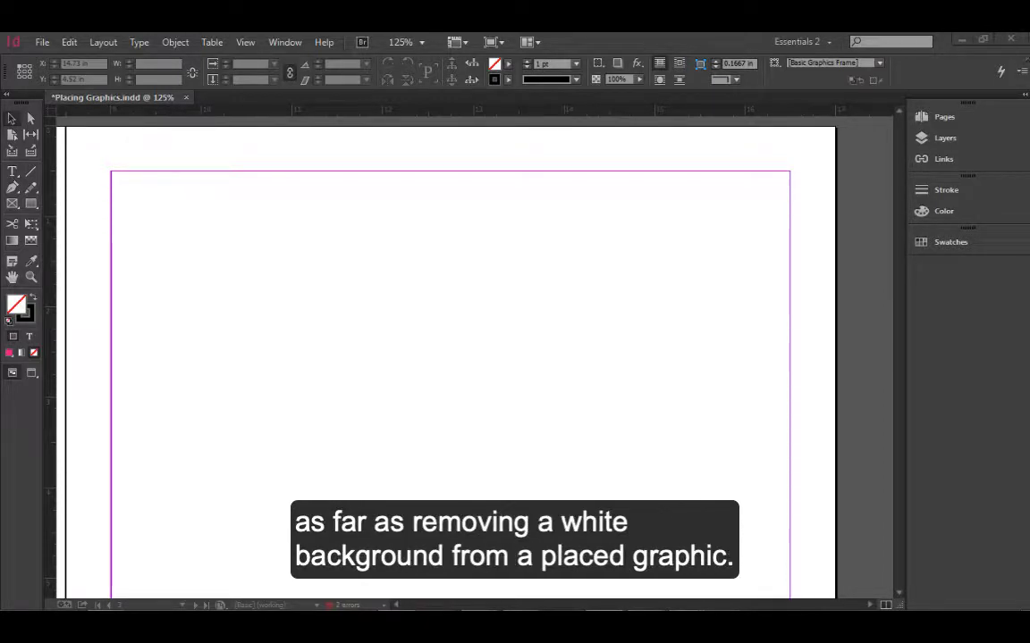
- Place Blake.psd on the blank page in a square frame about 4 in wide, inside the upper part of the margins
{"action": "left_click", "coordinate": [36, 41]}
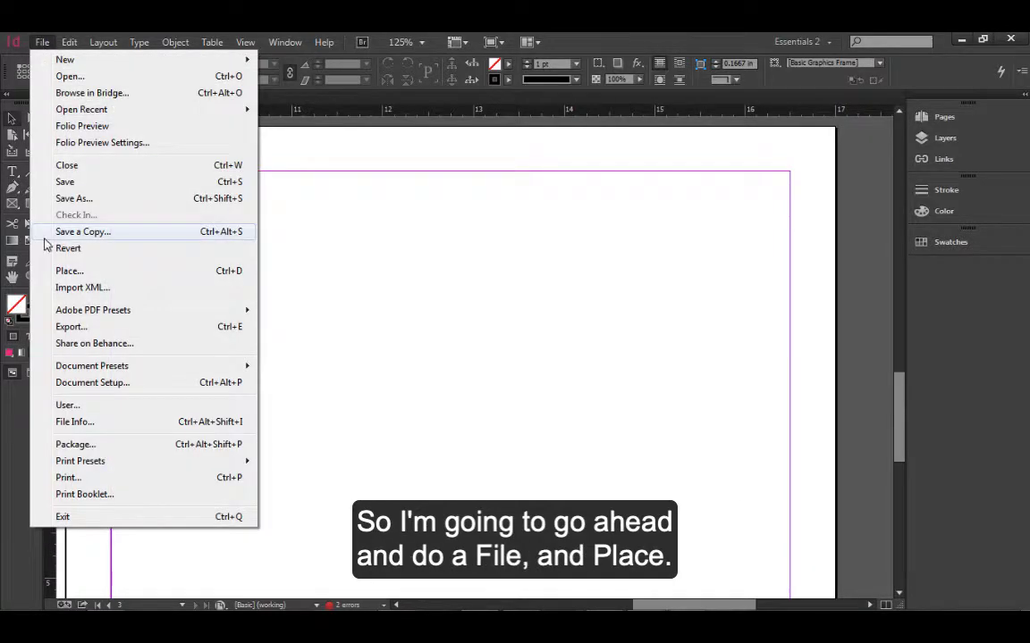
{"action": "left_click", "coordinate": [73, 271]}
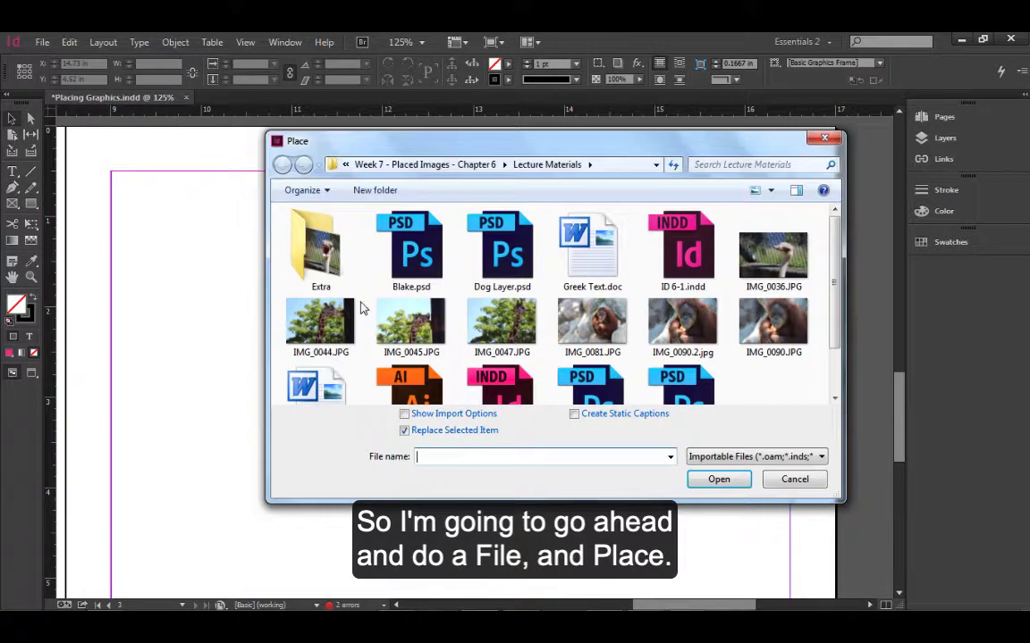
{"action": "left_click", "coordinate": [838, 386]}
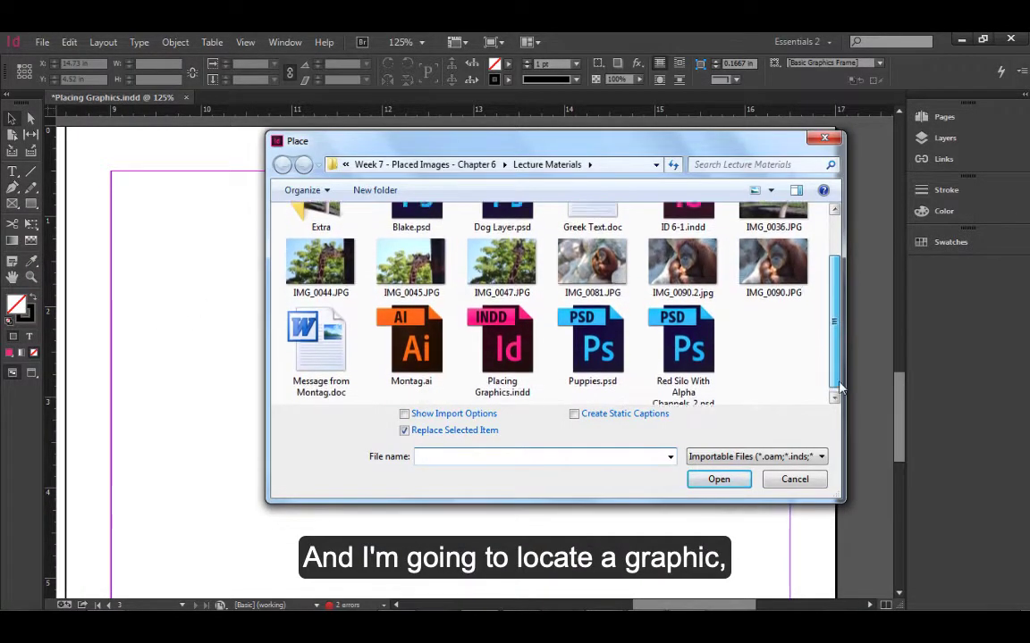
{"action": "left_click_drag", "start_coordinate": [841, 387], "coordinate": [838, 320]}
{"action": "left_click", "coordinate": [411, 252]}
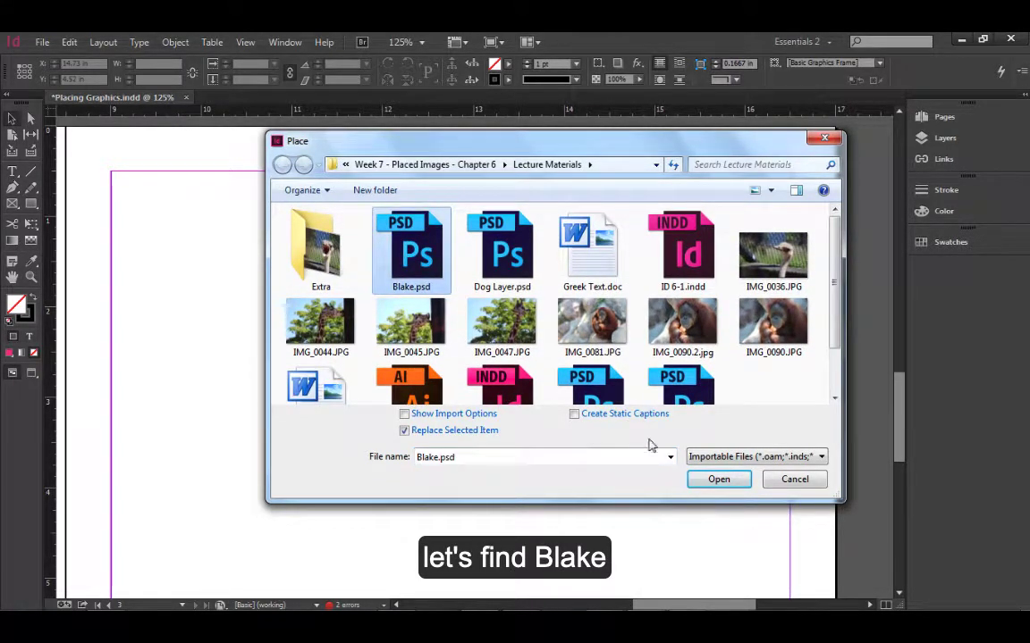
{"action": "left_click", "coordinate": [706, 480]}
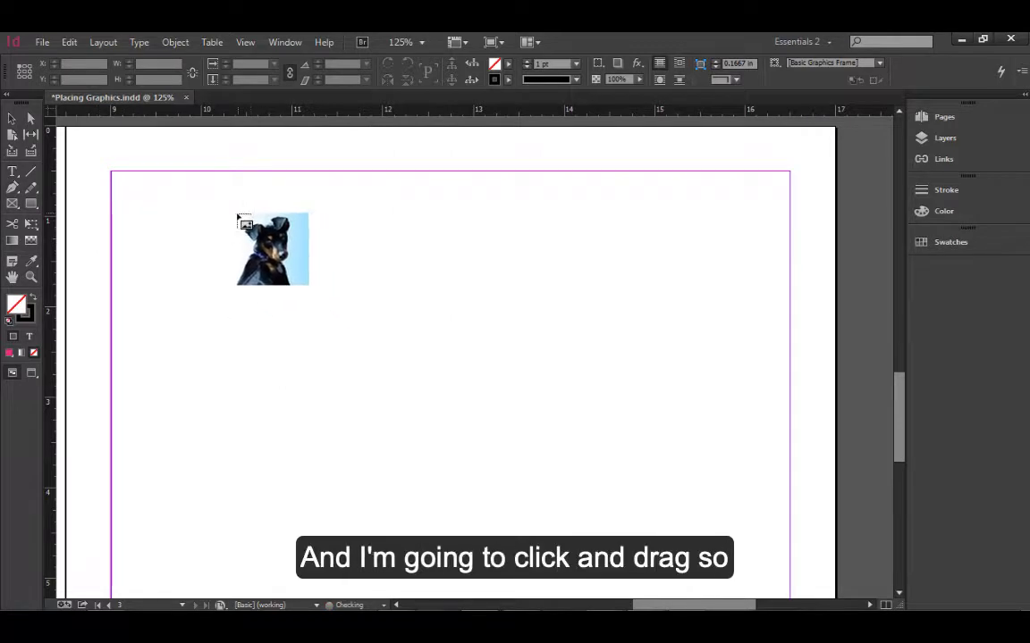
{"action": "left_click_drag", "start_coordinate": [241, 220], "coordinate": [607, 538]}
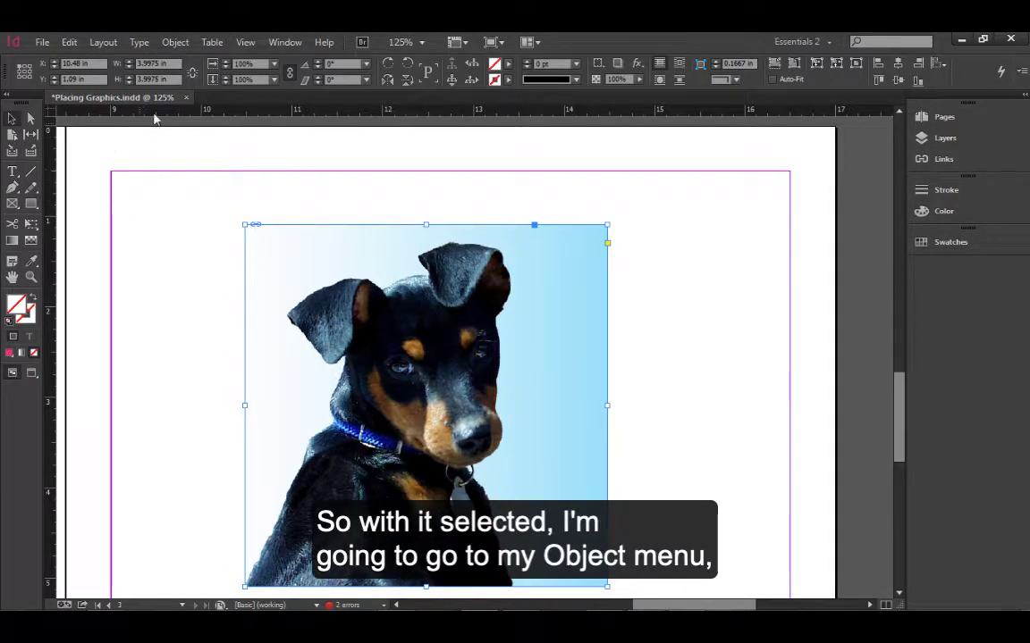
- Open the clipping path options for the dog image, turn on the preview and set the type to Detect Edges
{"action": "left_click", "coordinate": [175, 45]}
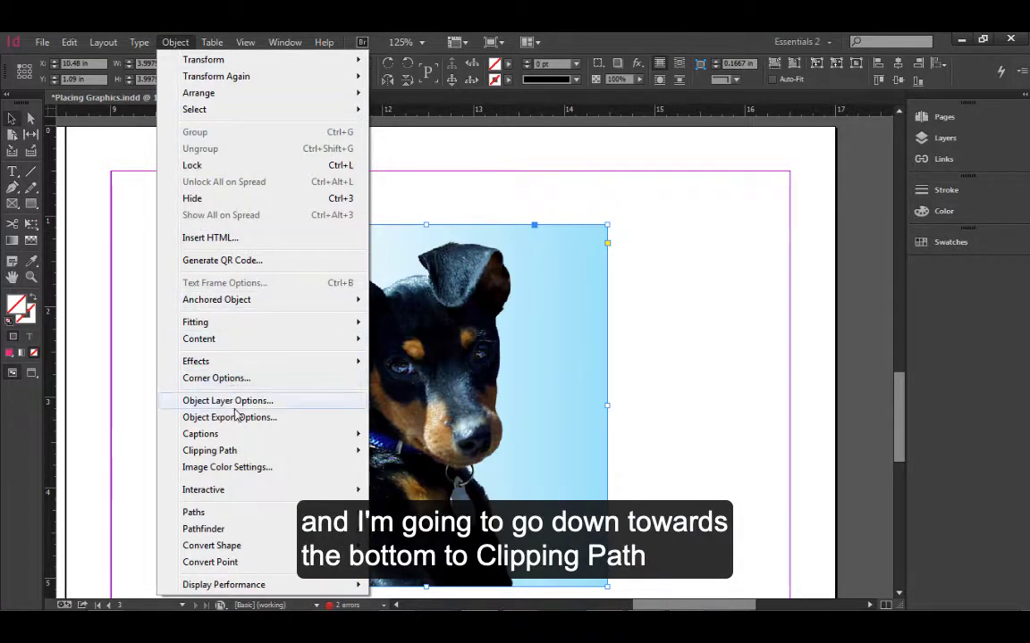
{"action": "mouse_move", "coordinate": [240, 457]}
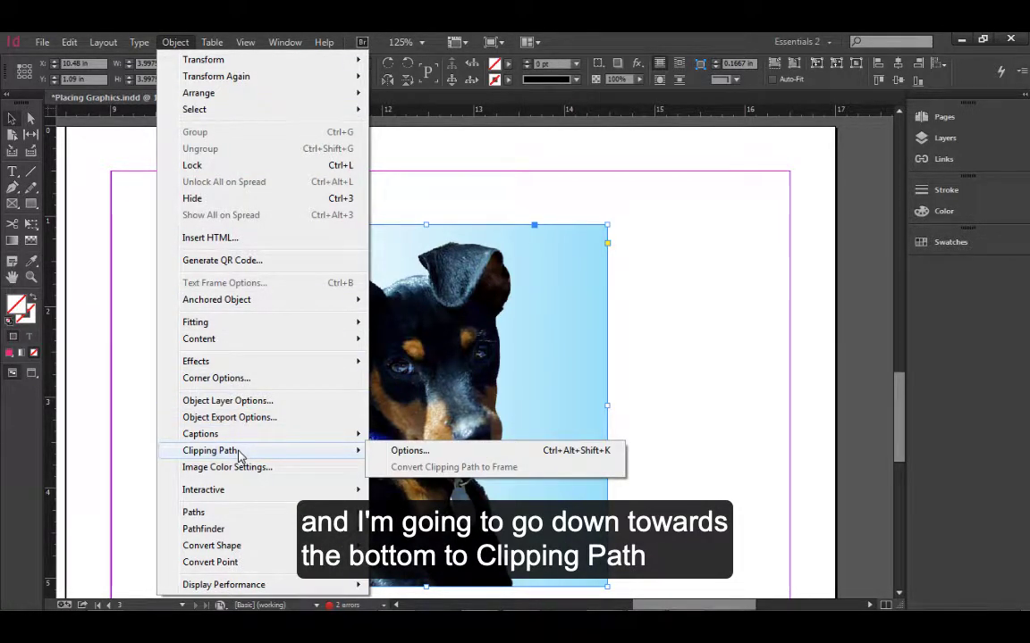
{"action": "left_click", "coordinate": [404, 452]}
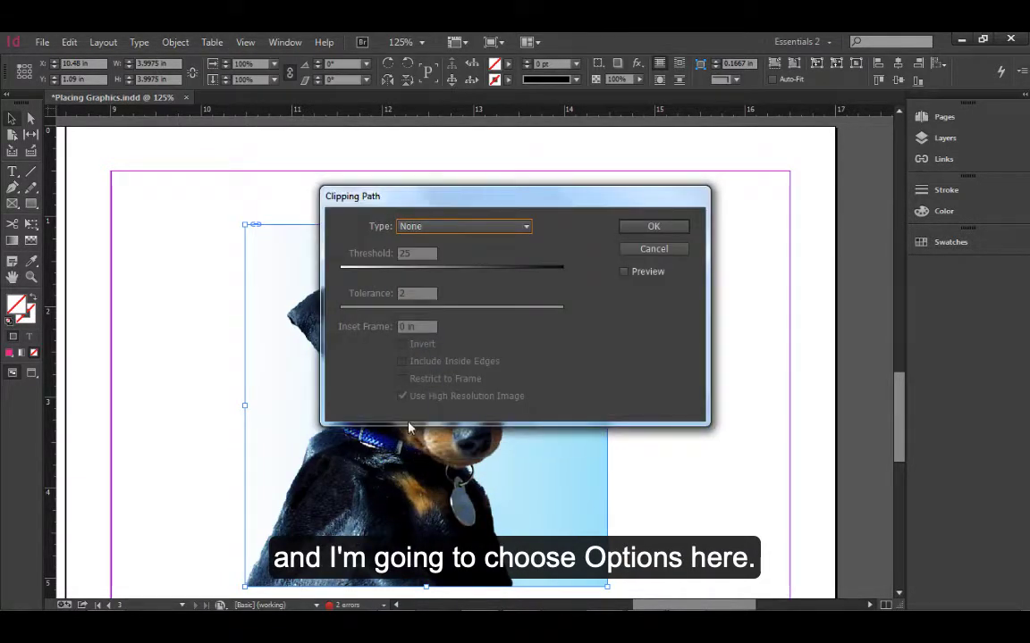
{"action": "left_click_drag", "start_coordinate": [441, 192], "coordinate": [613, 148]}
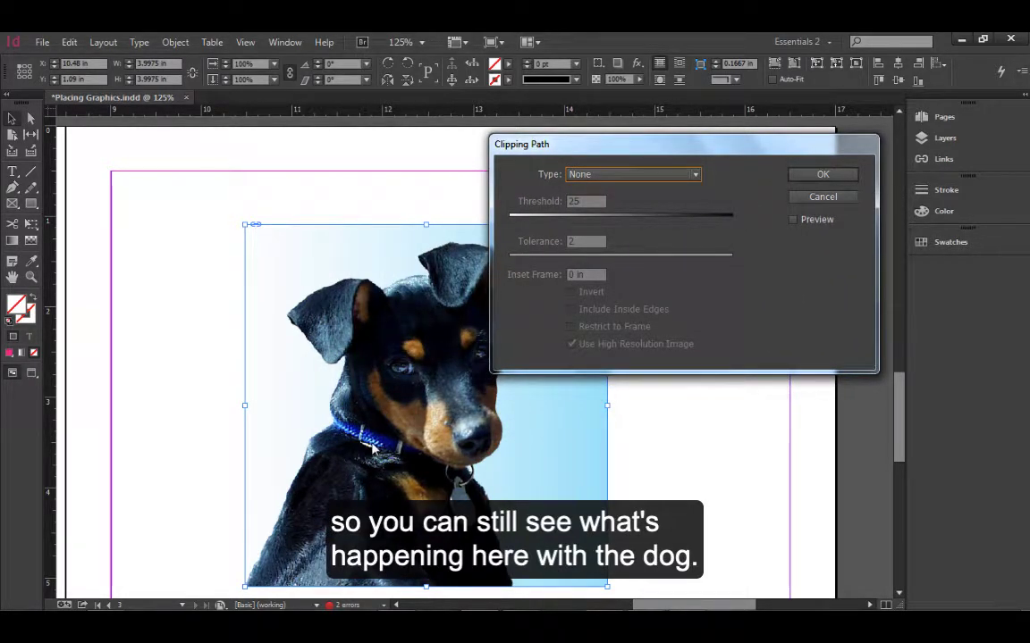
{"action": "left_click", "coordinate": [794, 223]}
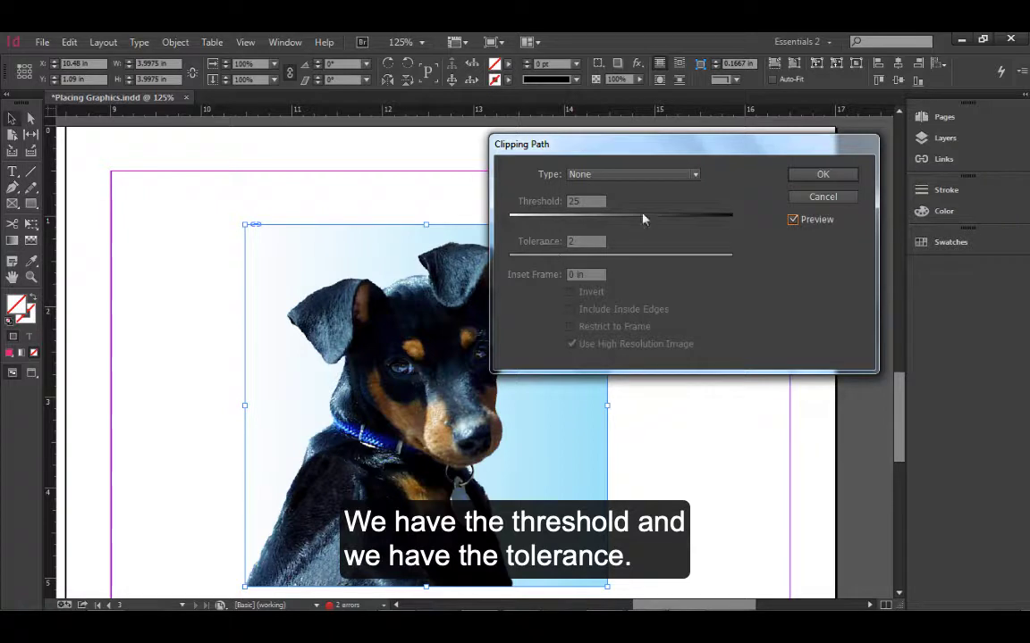
{"action": "left_click", "coordinate": [694, 176]}
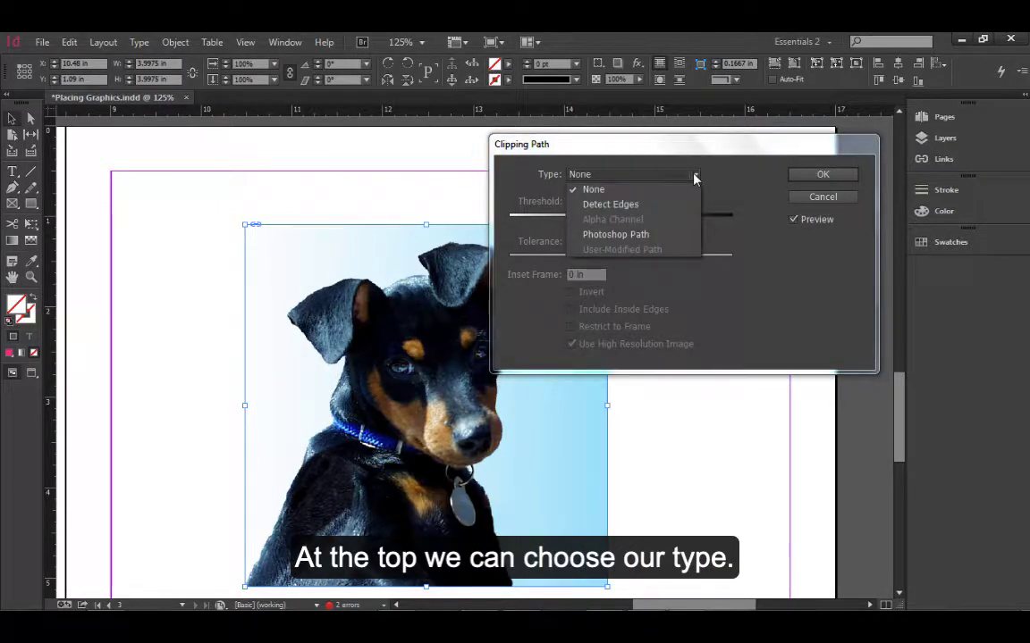
{"action": "left_click", "coordinate": [637, 206]}
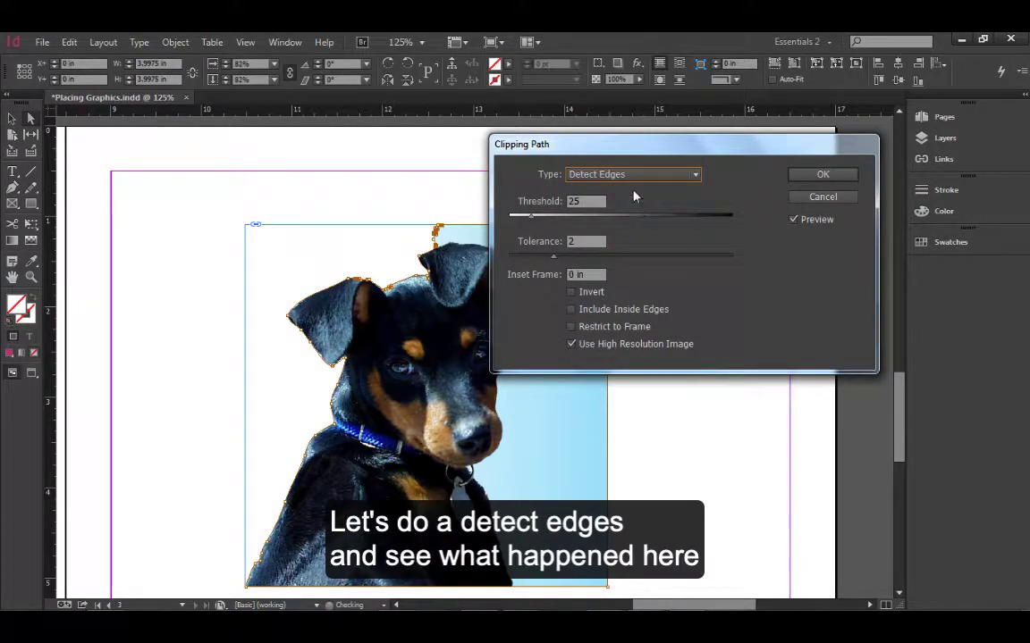
{"action": "left_click_drag", "start_coordinate": [622, 149], "coordinate": [690, 146]}
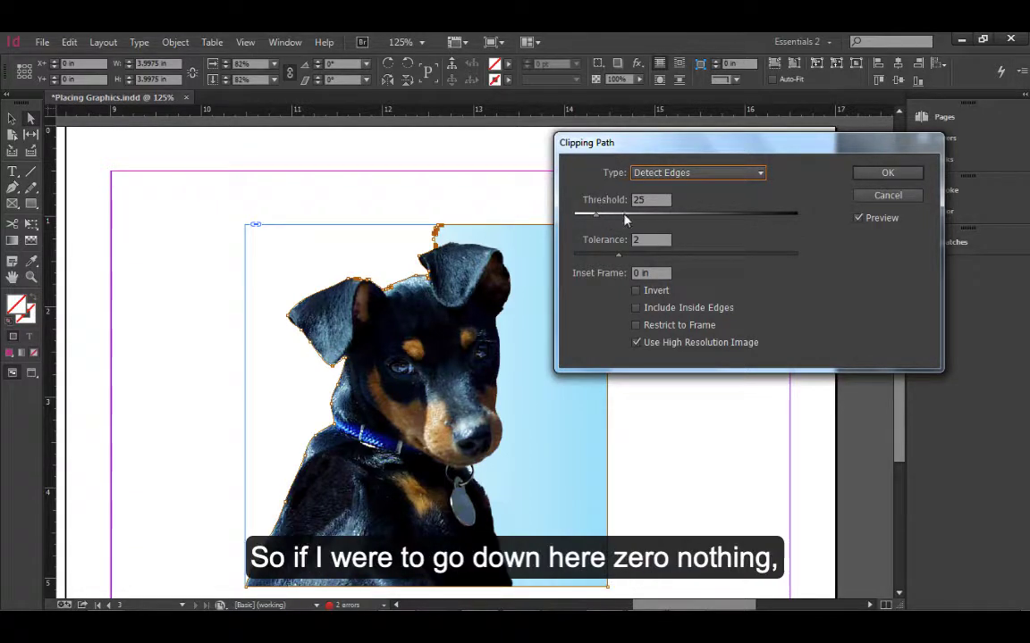
- Try low clipping path thresholds of 2, 1 and 10 on the dog image
{"action": "left_click_drag", "start_coordinate": [597, 220], "coordinate": [560, 218]}
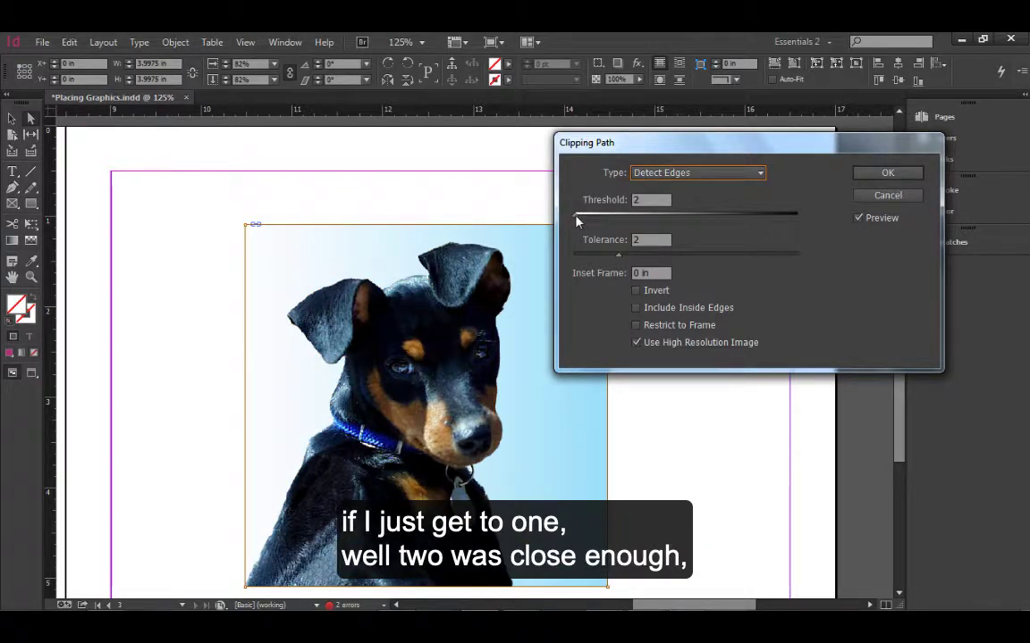
{"action": "left_click_drag", "start_coordinate": [647, 200], "coordinate": [590, 198]}
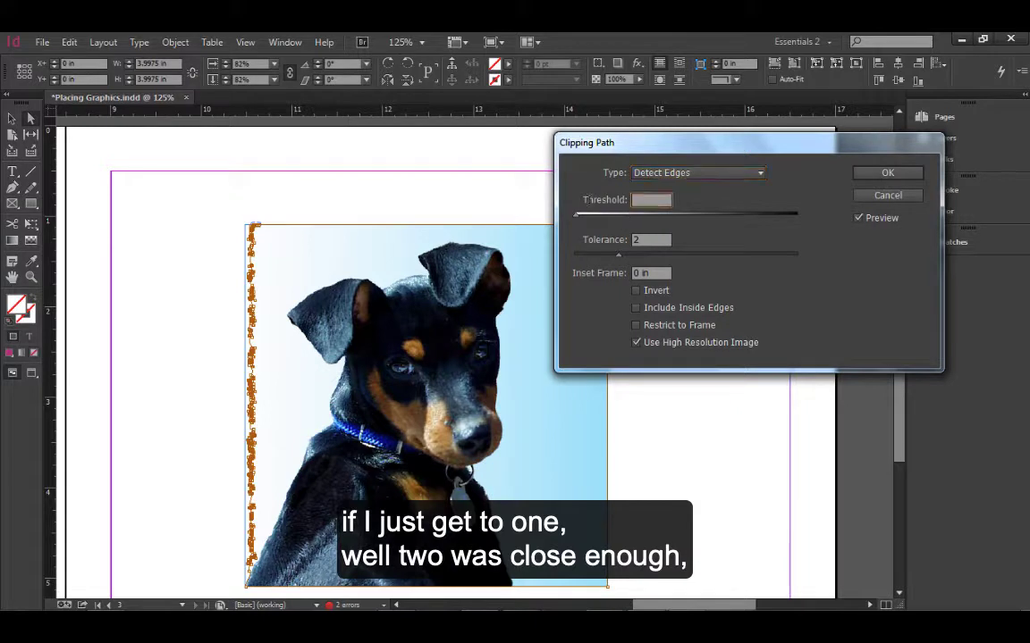
{"action": "type", "text": "1"}
{"action": "key", "text": "Tab"}
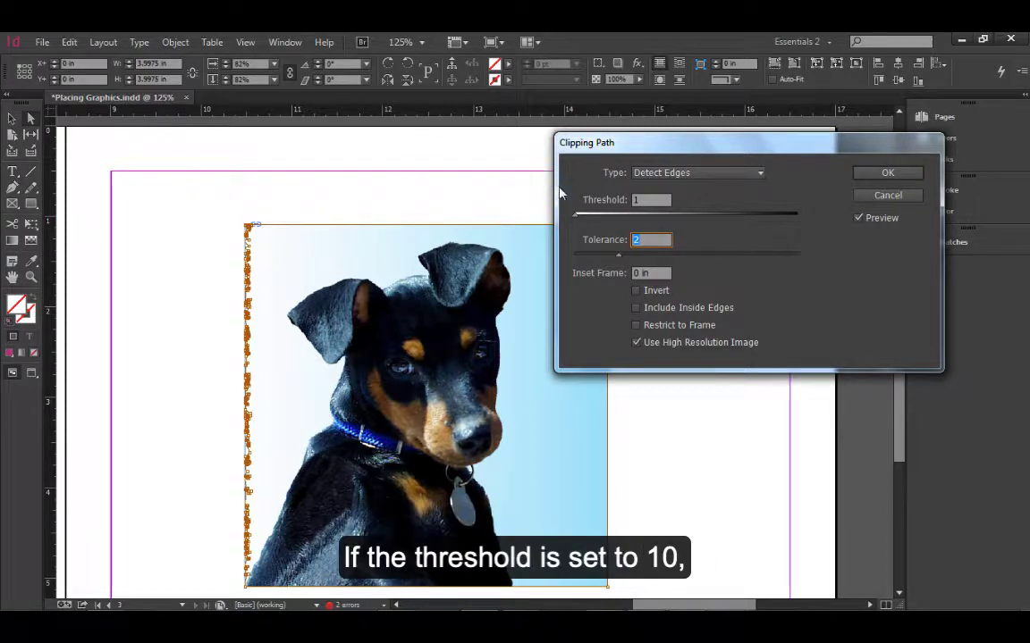
{"action": "left_click", "coordinate": [649, 199]}
{"action": "type", "text": "0"}
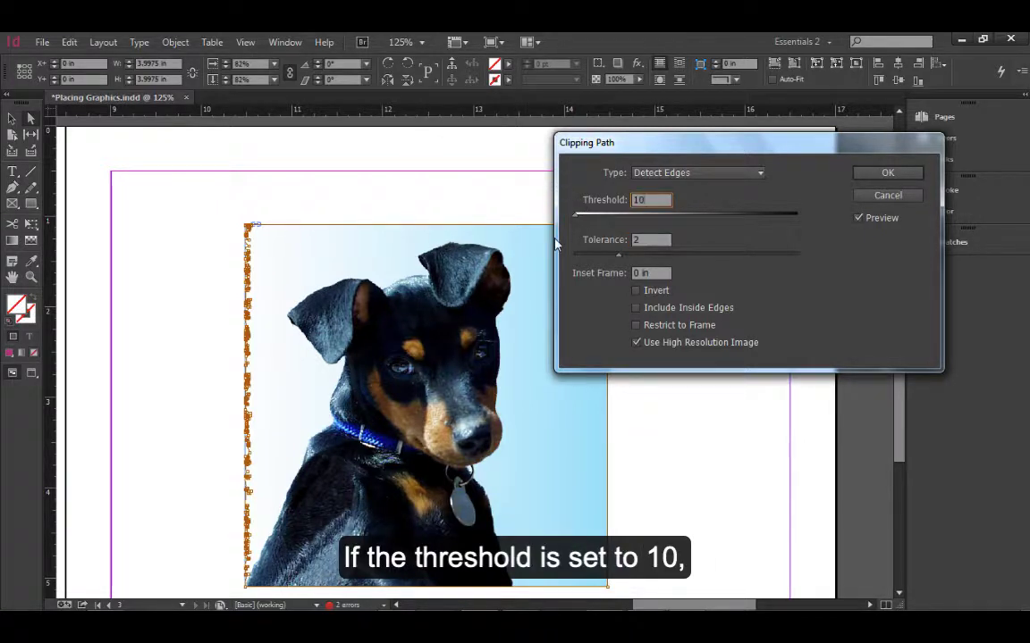
{"action": "key", "text": "Tab"}
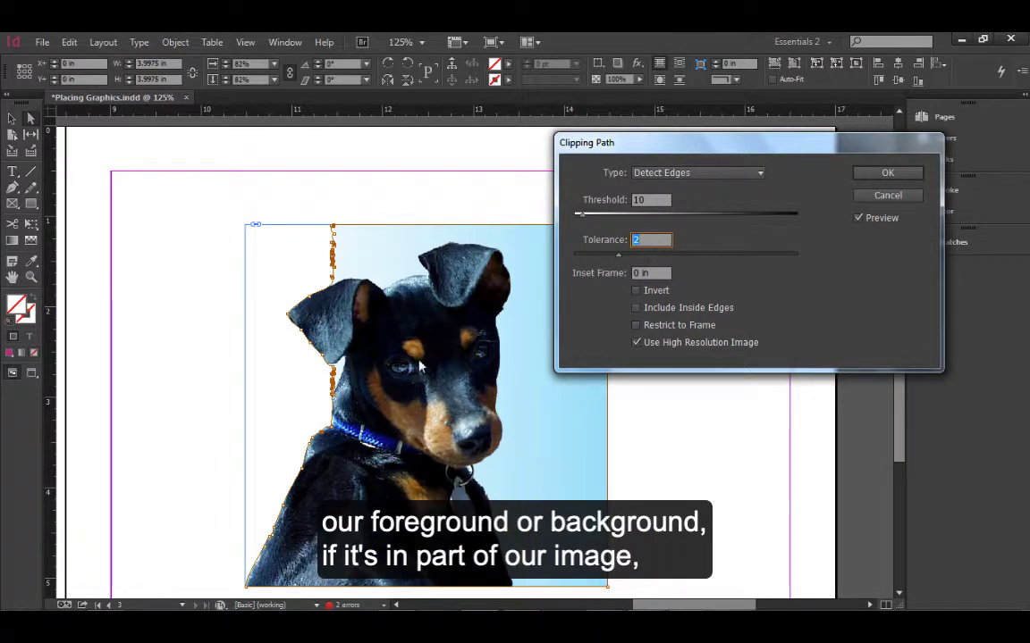
- Try higher clipping path thresholds on the dog image, including 152, 63, 46 and 50
{"action": "left_click_drag", "start_coordinate": [583, 216], "coordinate": [708, 220]}
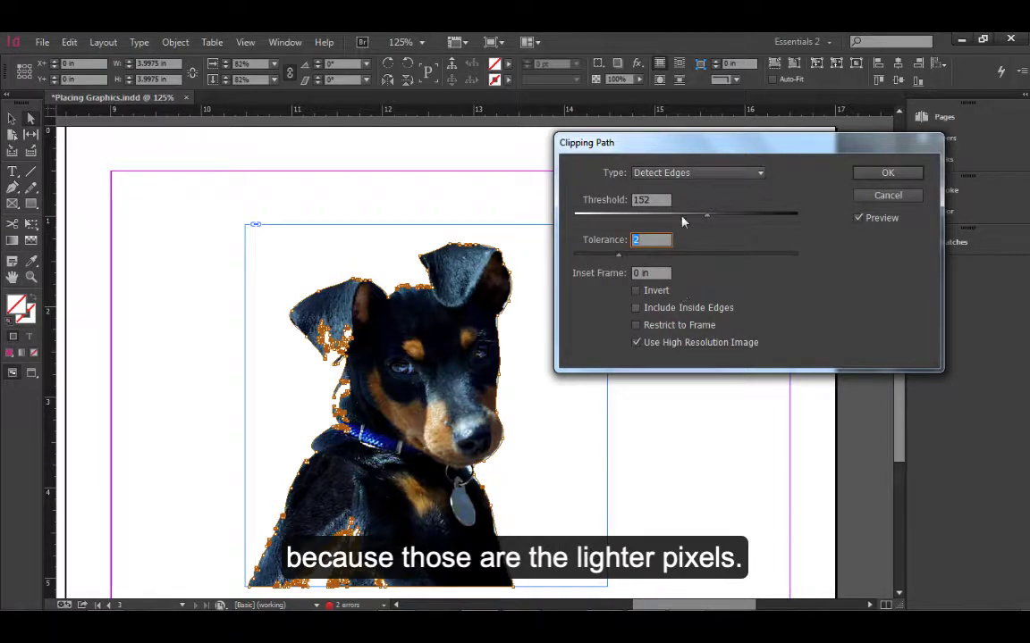
{"action": "left_click_drag", "start_coordinate": [712, 217], "coordinate": [695, 219]}
{"action": "left_click_drag", "start_coordinate": [640, 225], "coordinate": [629, 225]}
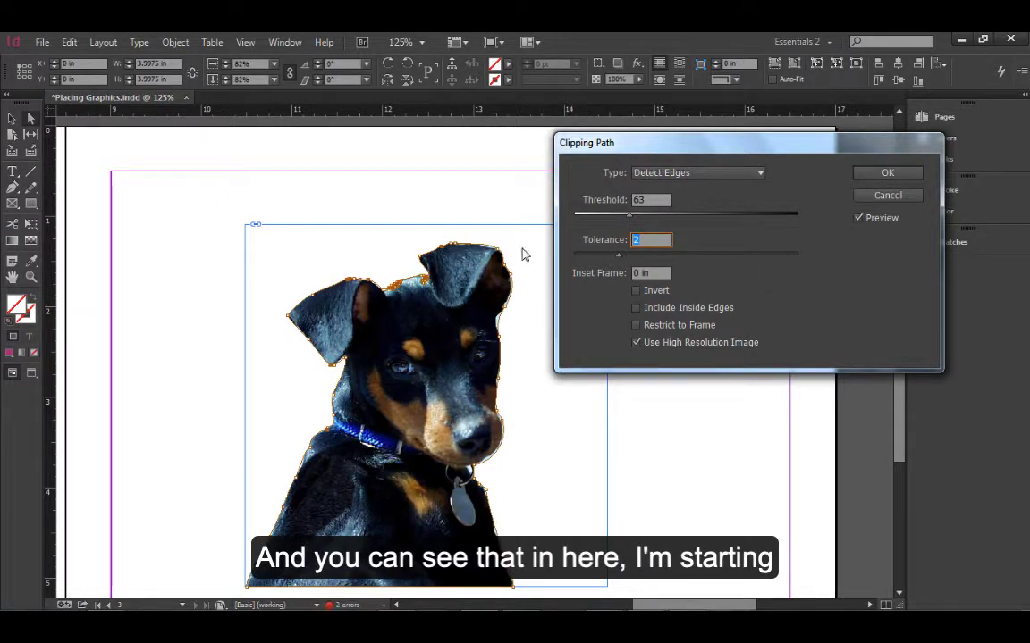
{"action": "left_click_drag", "start_coordinate": [627, 221], "coordinate": [616, 222]}
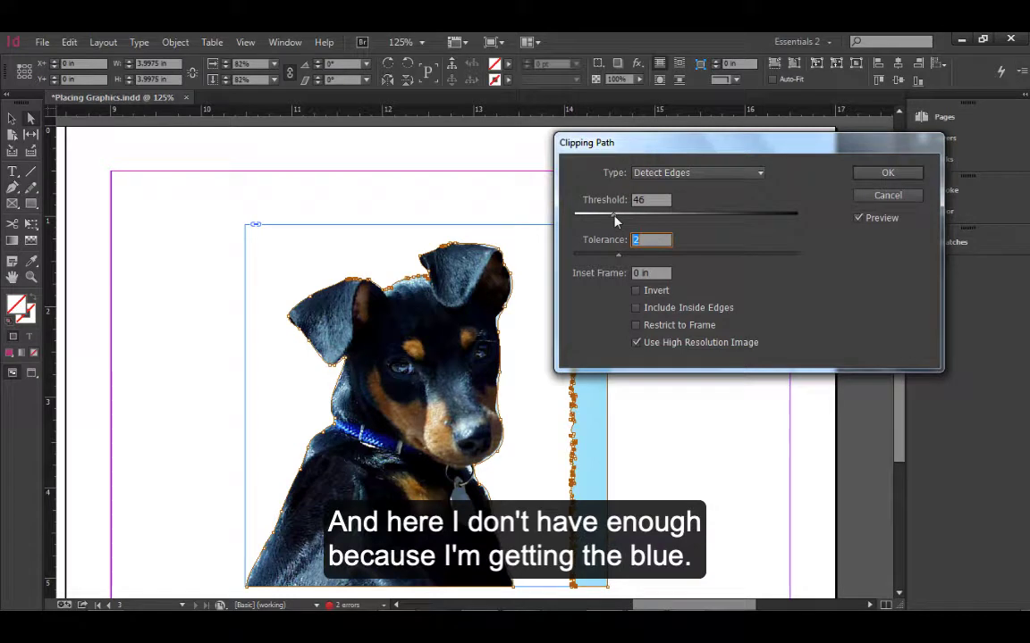
{"action": "left_click_drag", "start_coordinate": [615, 221], "coordinate": [618, 221]}
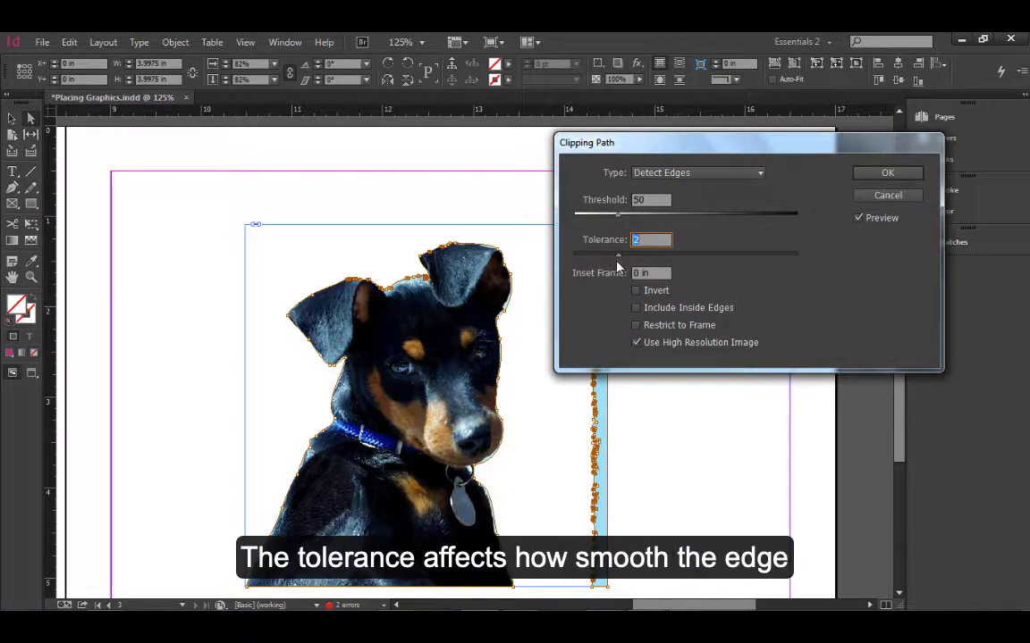
- Raise the clipping path threshold gradually to 55, apply the path to the dog image and deselect it
{"action": "left_click", "coordinate": [618, 215]}
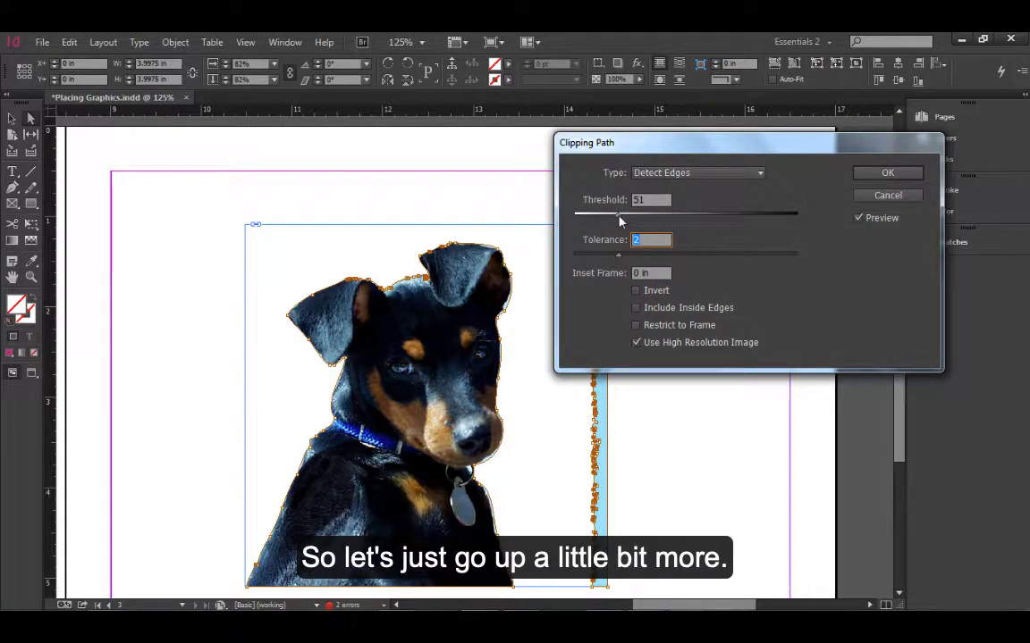
{"action": "left_click_drag", "start_coordinate": [621, 221], "coordinate": [623, 221]}
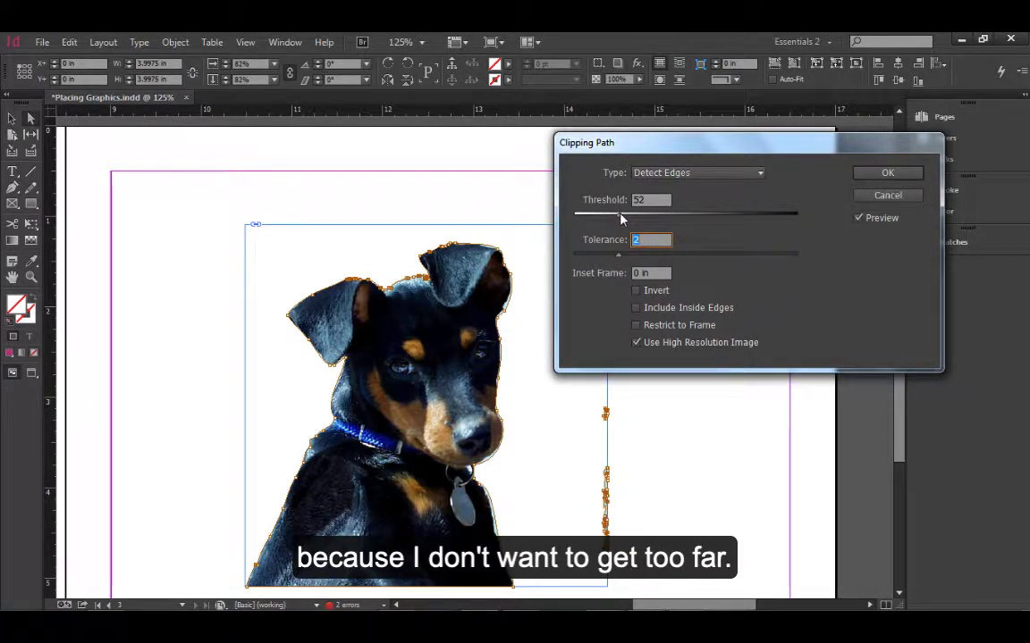
{"action": "left_click_drag", "start_coordinate": [621, 215], "coordinate": [623, 215]}
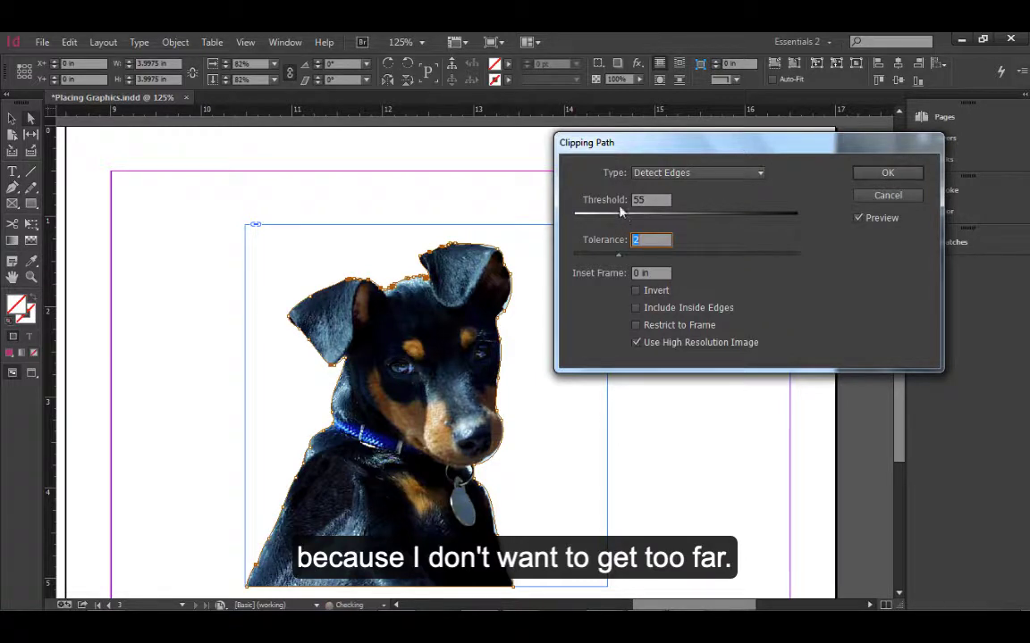
{"action": "left_click_drag", "start_coordinate": [578, 143], "coordinate": [607, 157]}
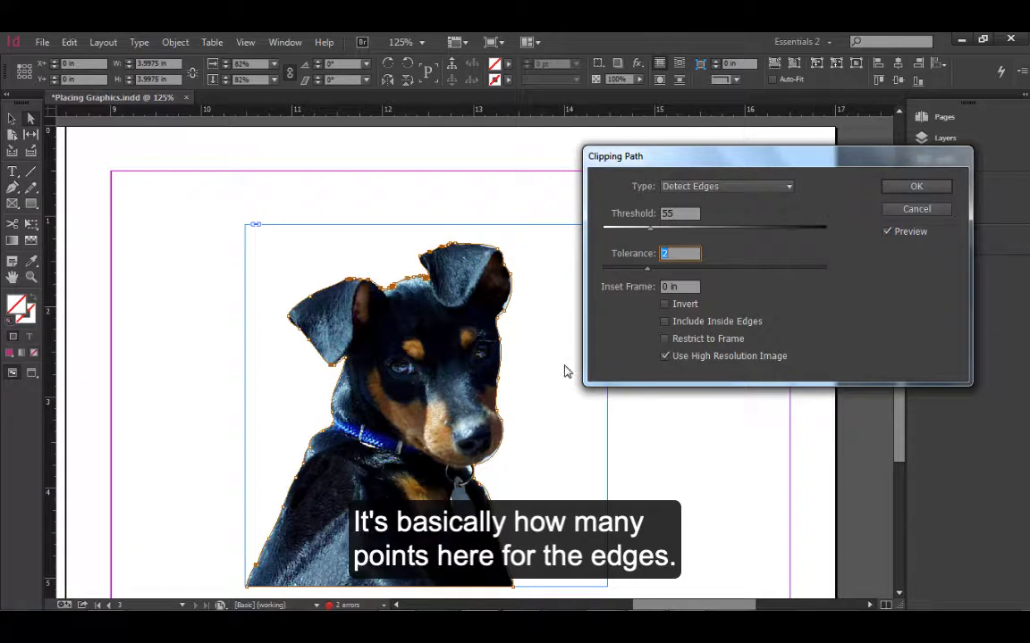
{"action": "left_click", "coordinate": [911, 187]}
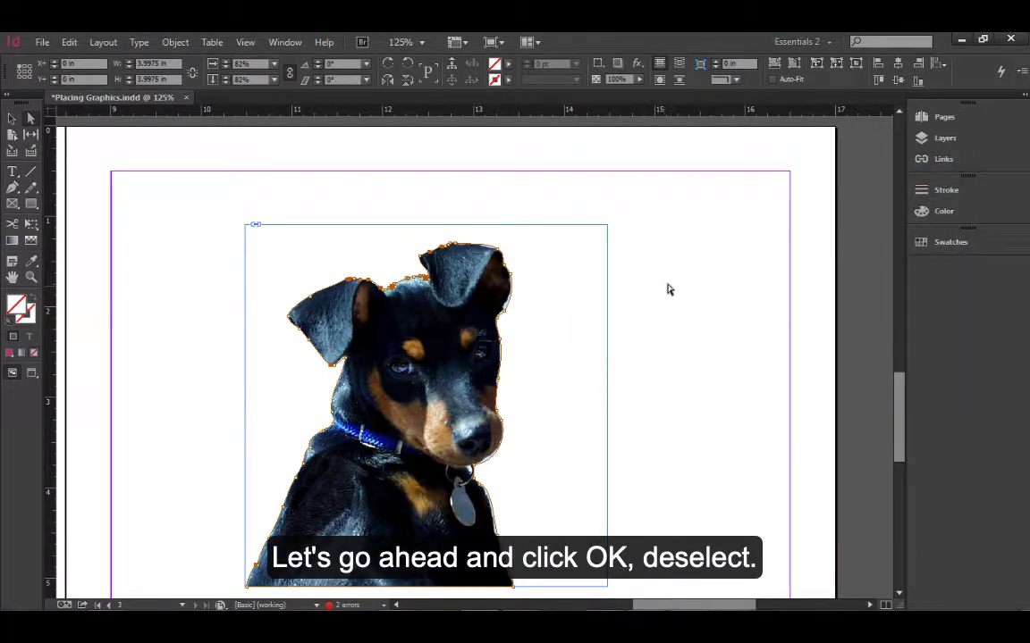
{"action": "left_click", "coordinate": [668, 289]}
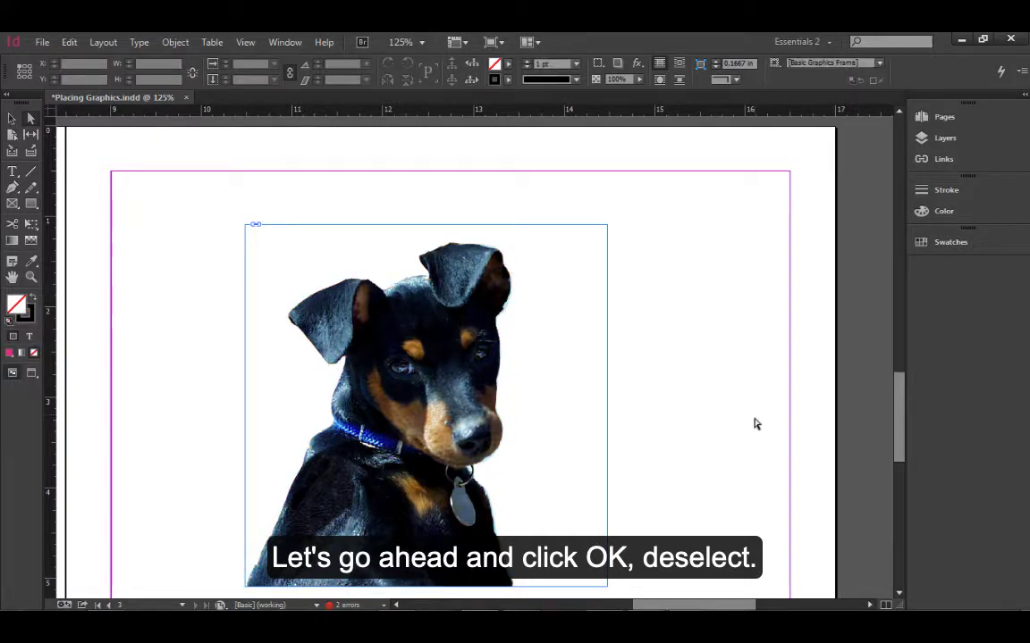
- Reposition the dog image inside its frame at an offset of about 0.33 in horizontally and 0 in vertically
{"action": "scroll", "coordinate": [735, 462], "scroll_direction": "down", "scroll_amount": 1}
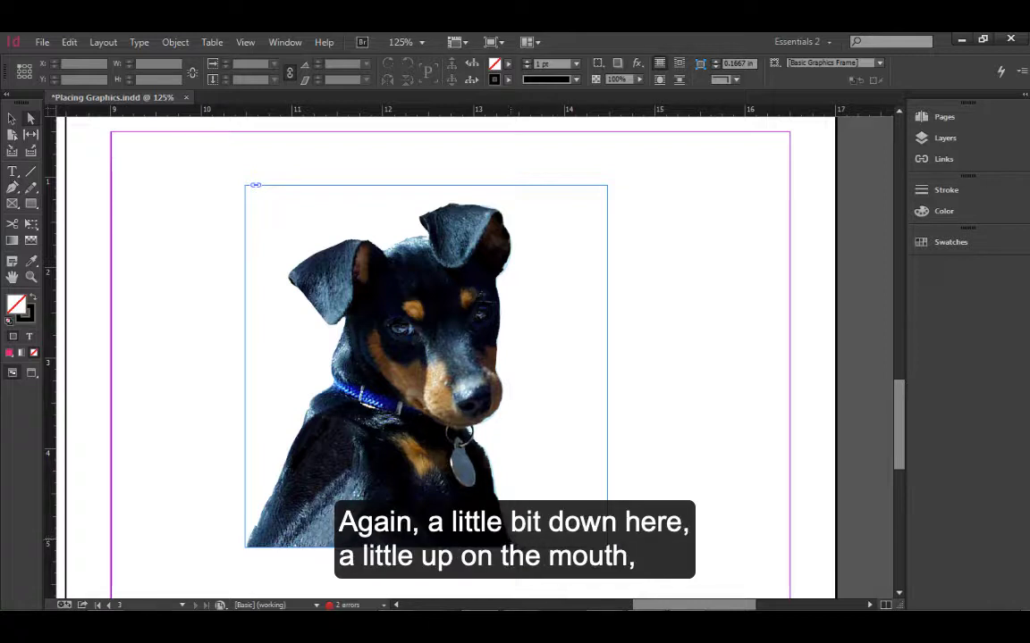
{"action": "left_click", "coordinate": [29, 118]}
{"action": "left_click_drag", "start_coordinate": [424, 357], "coordinate": [222, 271]}
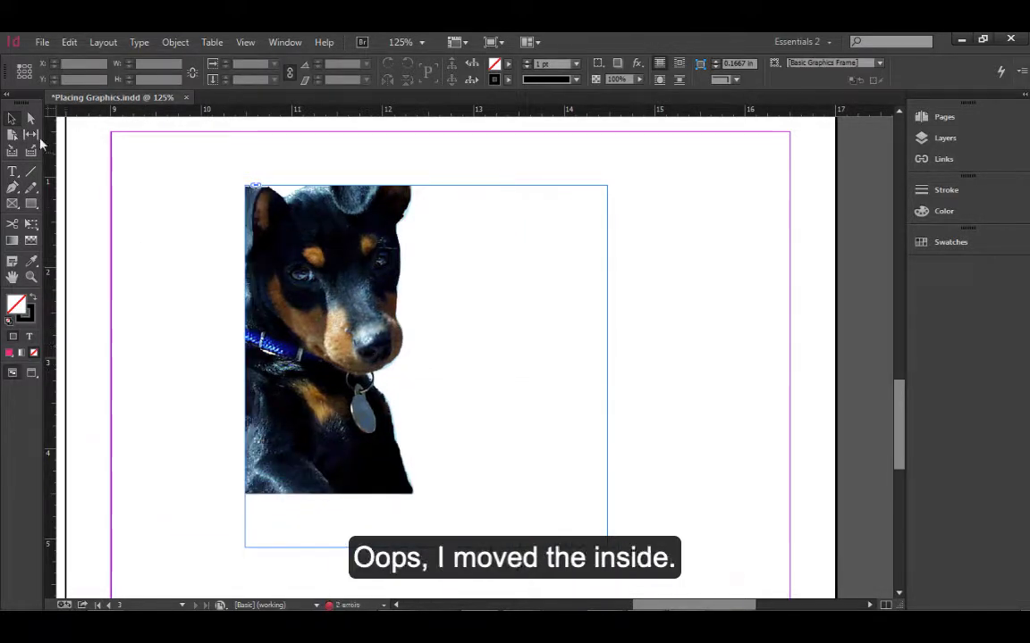
{"action": "left_click", "coordinate": [30, 118]}
{"action": "left_click_drag", "start_coordinate": [315, 319], "coordinate": [468, 411]}
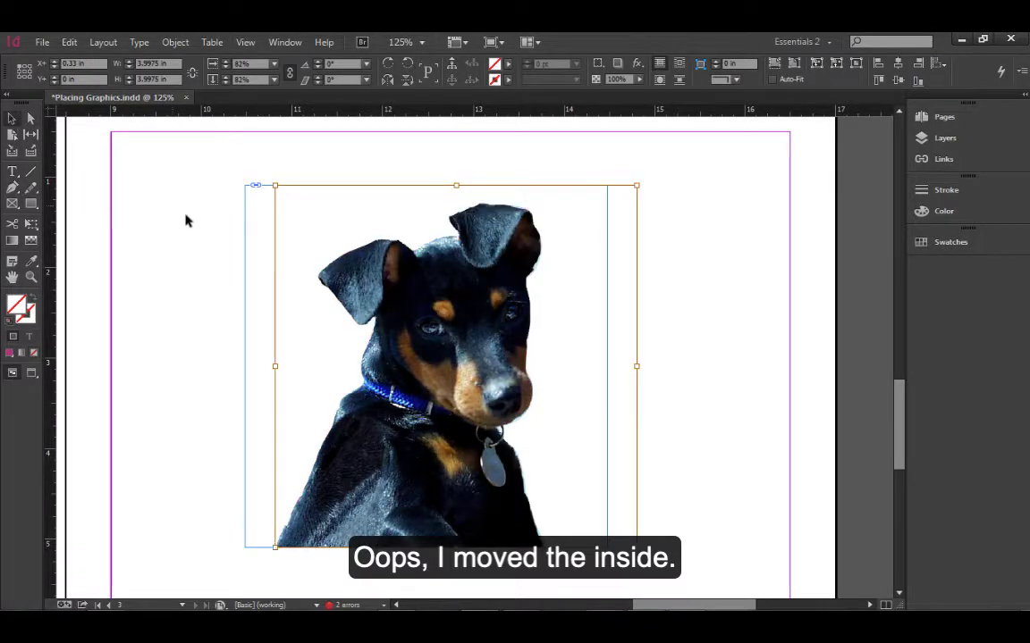
- Move the whole frame together with the dog image up and left, close to the page's left margin, and deselect it
{"action": "left_click", "coordinate": [186, 220]}
{"action": "left_click", "coordinate": [252, 247]}
{"action": "left_click_drag", "start_coordinate": [252, 247], "coordinate": [134, 200]}
{"action": "left_click", "coordinate": [553, 348]}
{"action": "scroll", "coordinate": [554, 358], "scroll_direction": "down", "scroll_amount": 1}
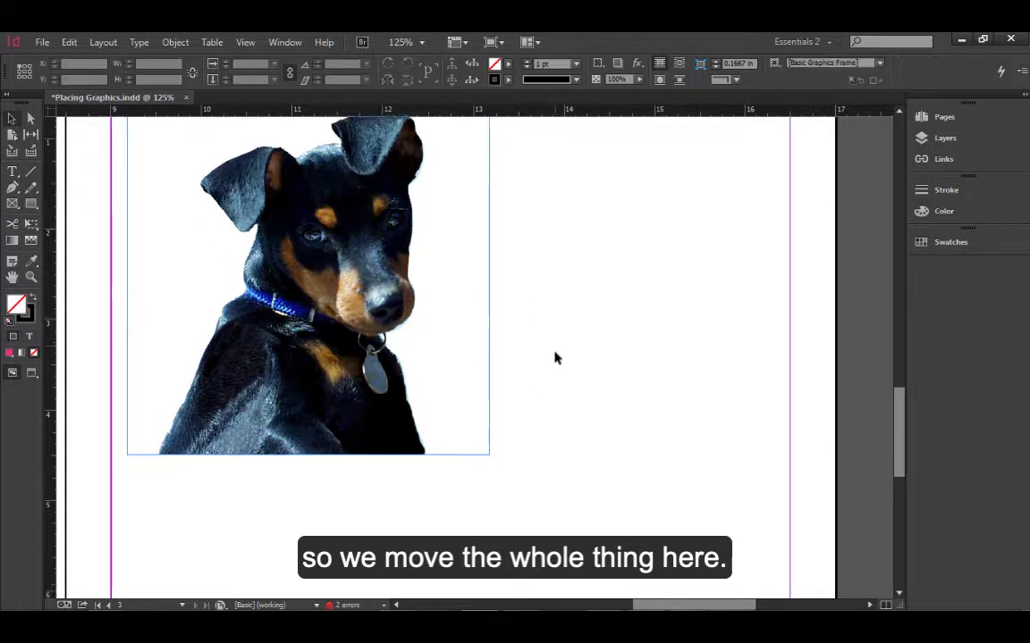
{"action": "scroll", "coordinate": [554, 358], "scroll_direction": "down", "scroll_amount": 5}
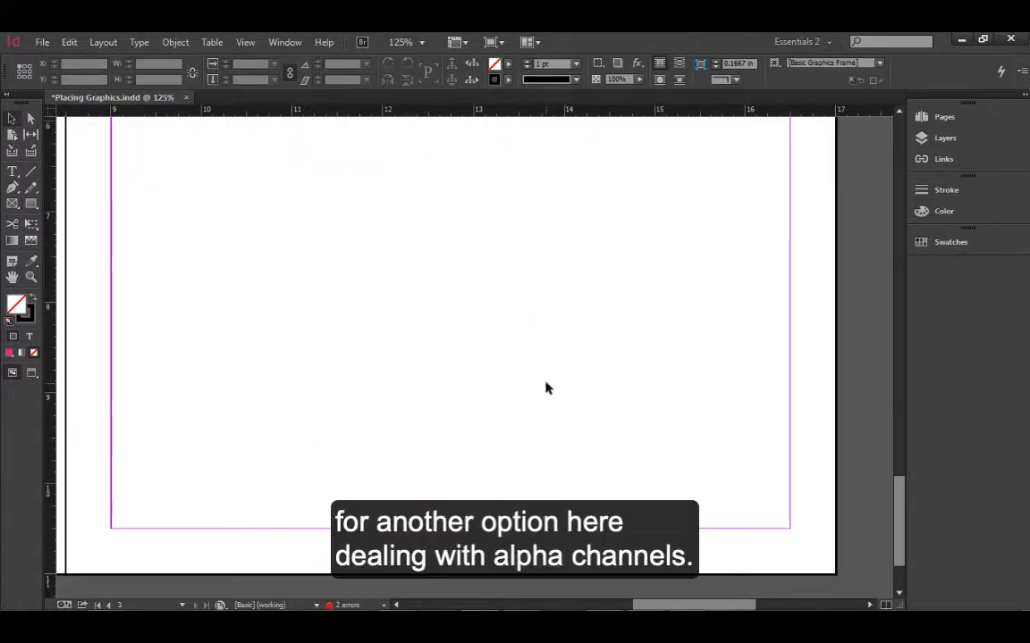
{"action": "scroll", "coordinate": [547, 386], "scroll_direction": "up", "scroll_amount": 1}
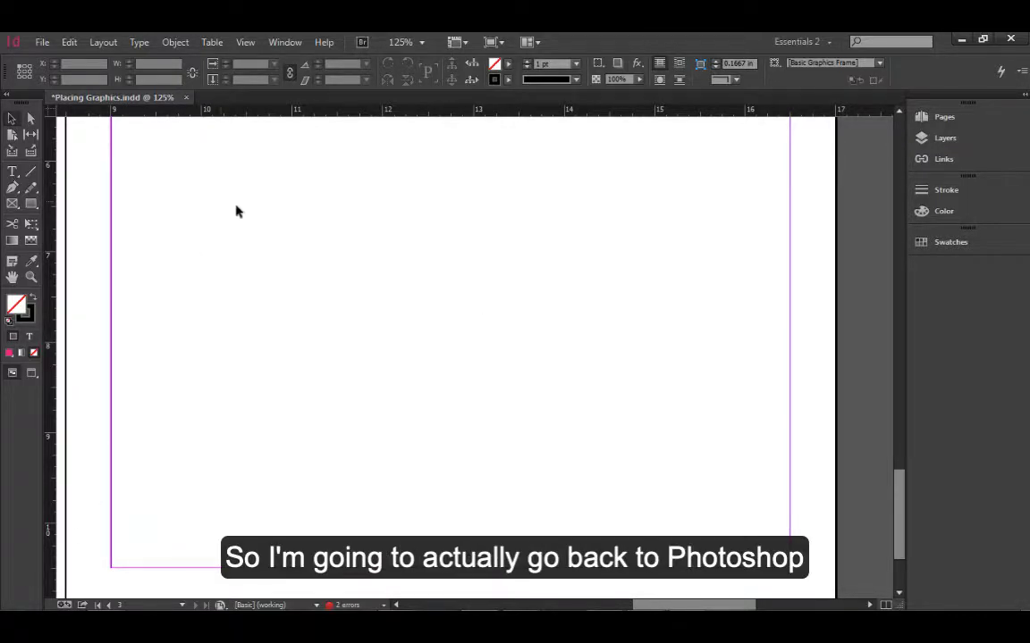
- Switch to Photoshop, open Red Silo With Alpha Channels_2.psd and examine its saved alpha channels
{"action": "mouse_move", "coordinate": [507, 608]}
{"action": "left_click", "coordinate": [396, 596]}
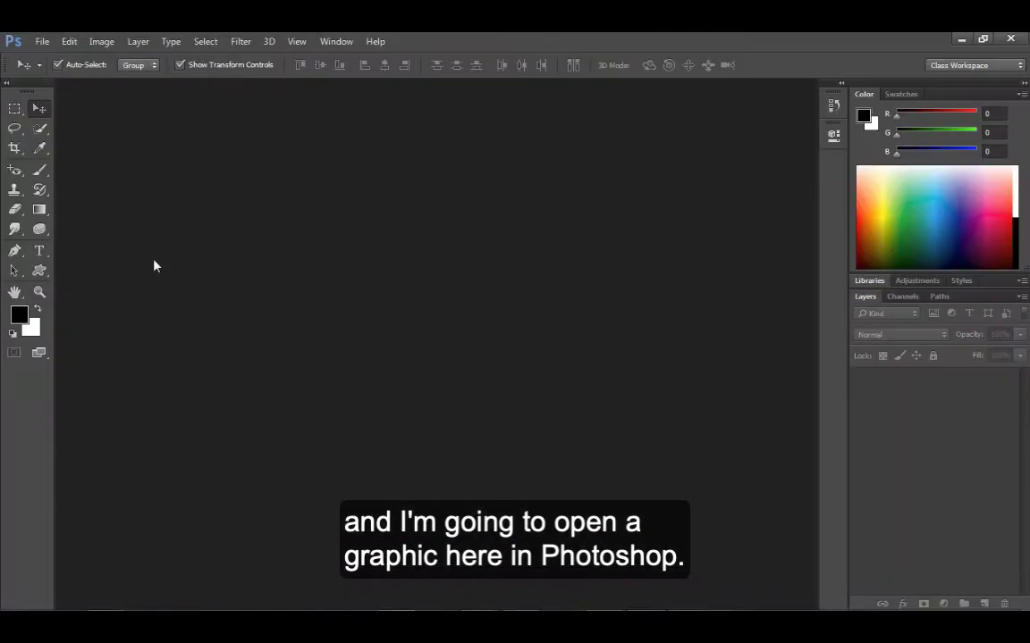
{"action": "left_click", "coordinate": [41, 44]}
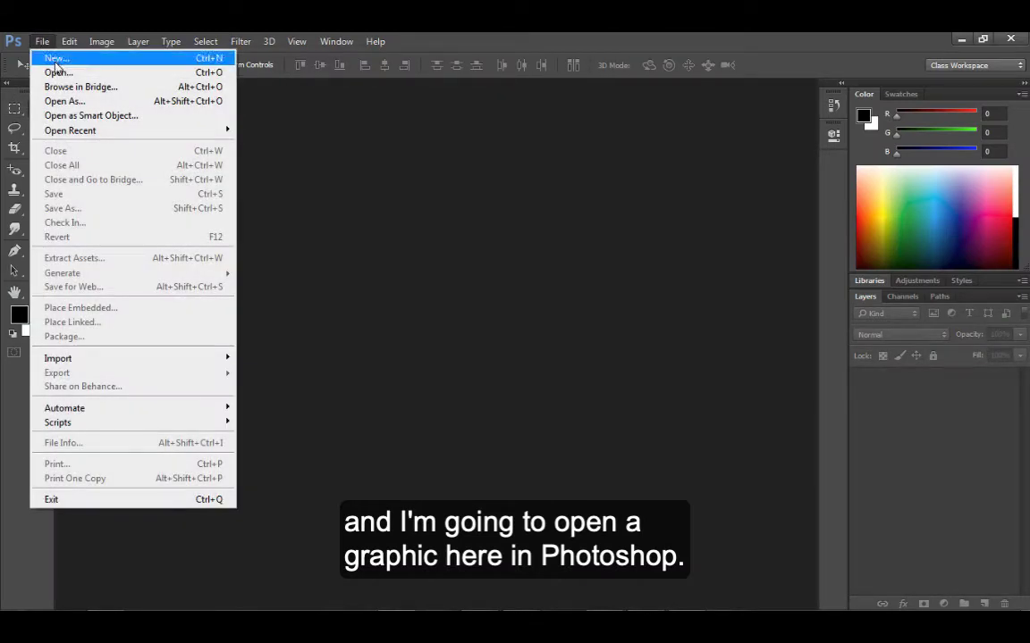
{"action": "left_click", "coordinate": [52, 76]}
{"action": "left_click_drag", "start_coordinate": [302, 54], "coordinate": [476, 127]}
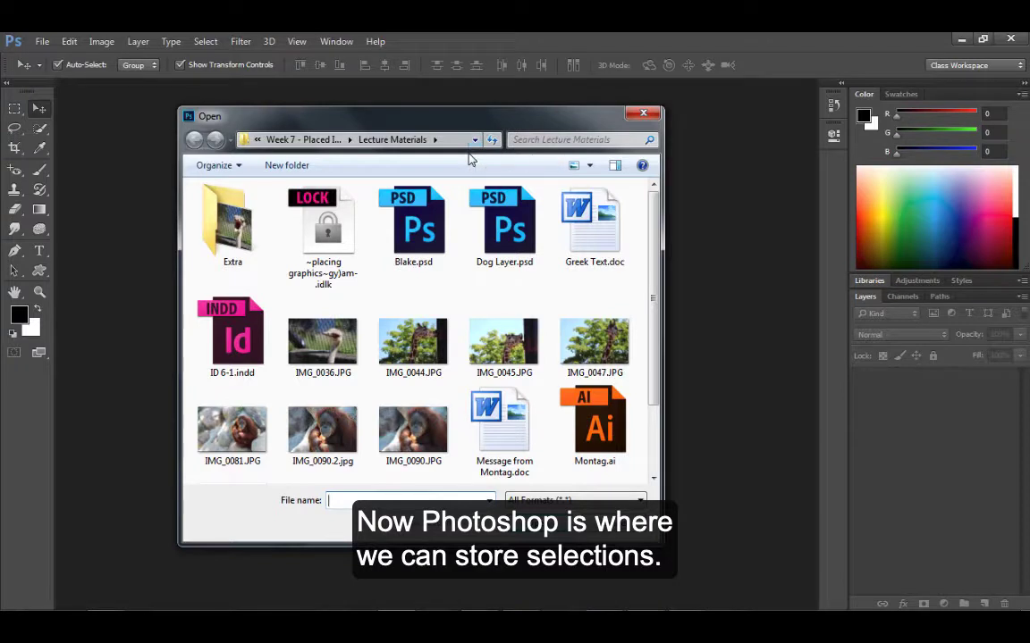
{"action": "left_click_drag", "start_coordinate": [657, 249], "coordinate": [673, 318]}
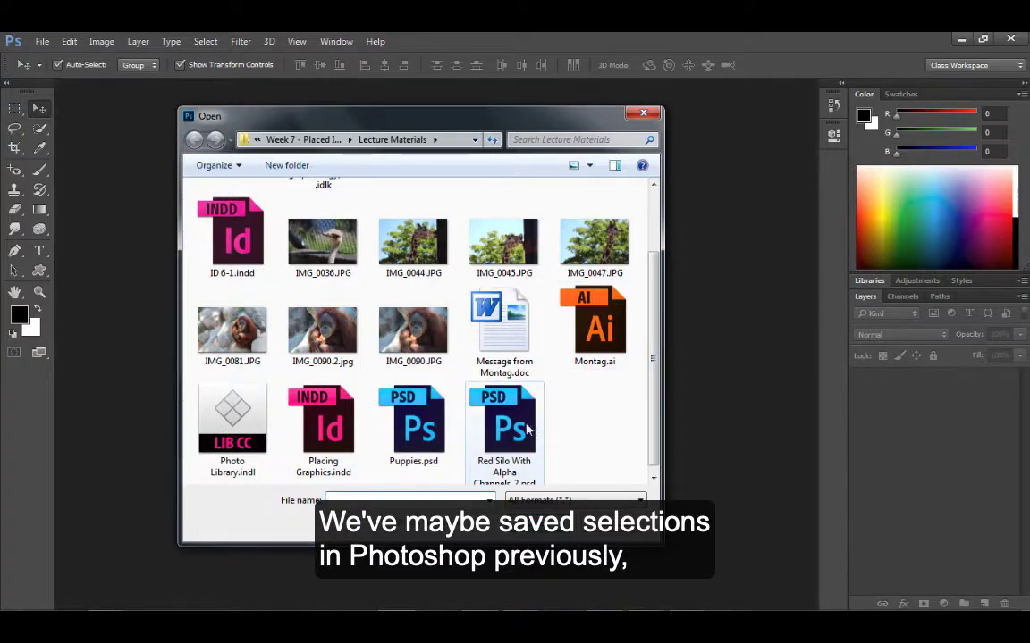
{"action": "left_click", "coordinate": [523, 425]}
{"action": "left_click", "coordinate": [537, 524]}
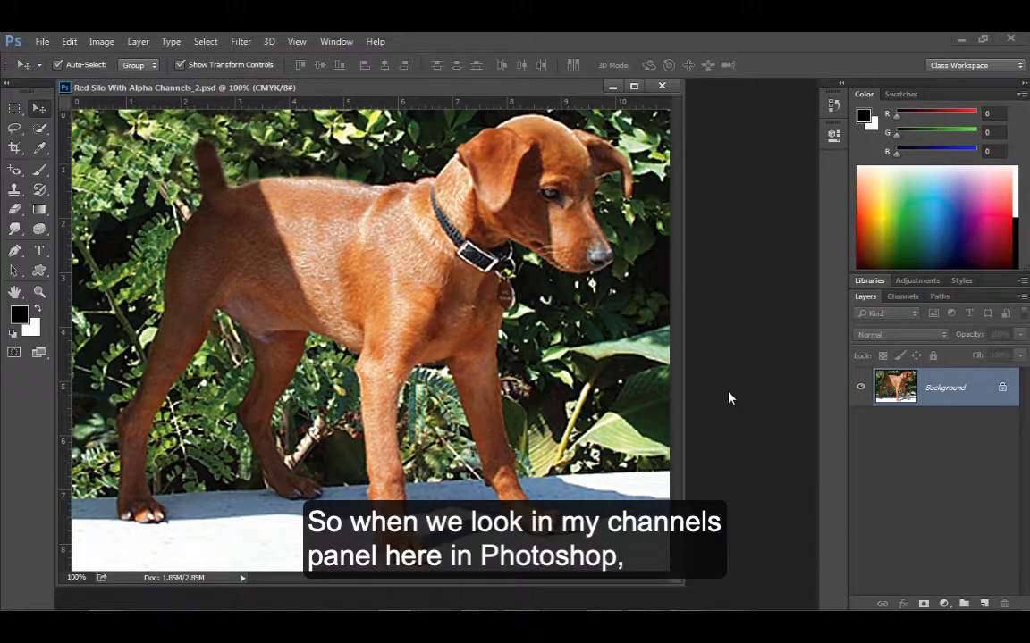
{"action": "left_click", "coordinate": [901, 298]}
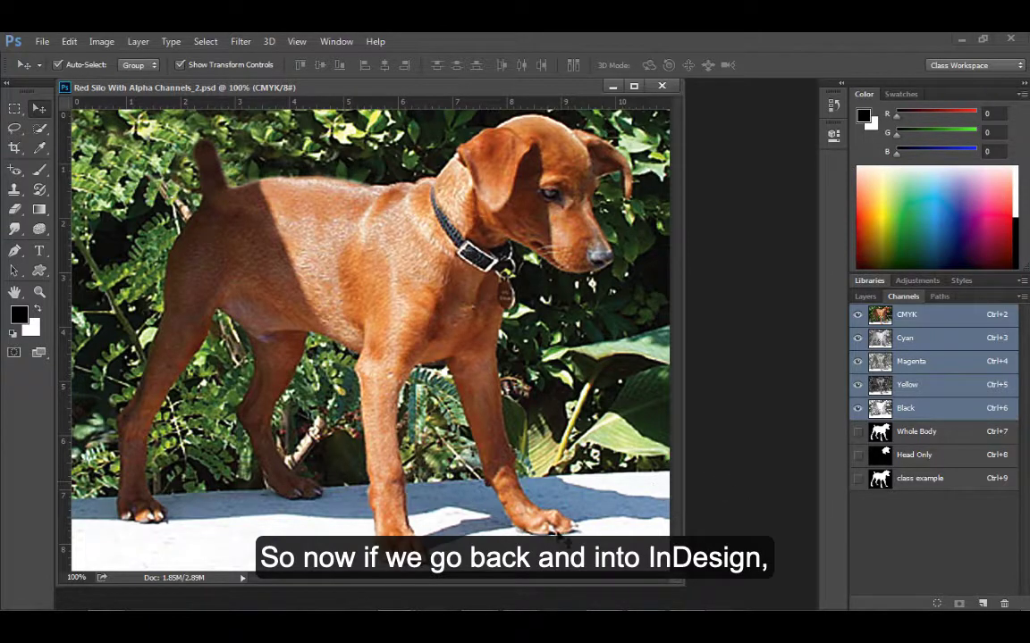
- Switch to InDesign and place Red Silo With Alpha Channels_2.psd on the empty page area in a frame about 4.18 by 3.23 in
{"action": "left_click", "coordinate": [479, 596]}
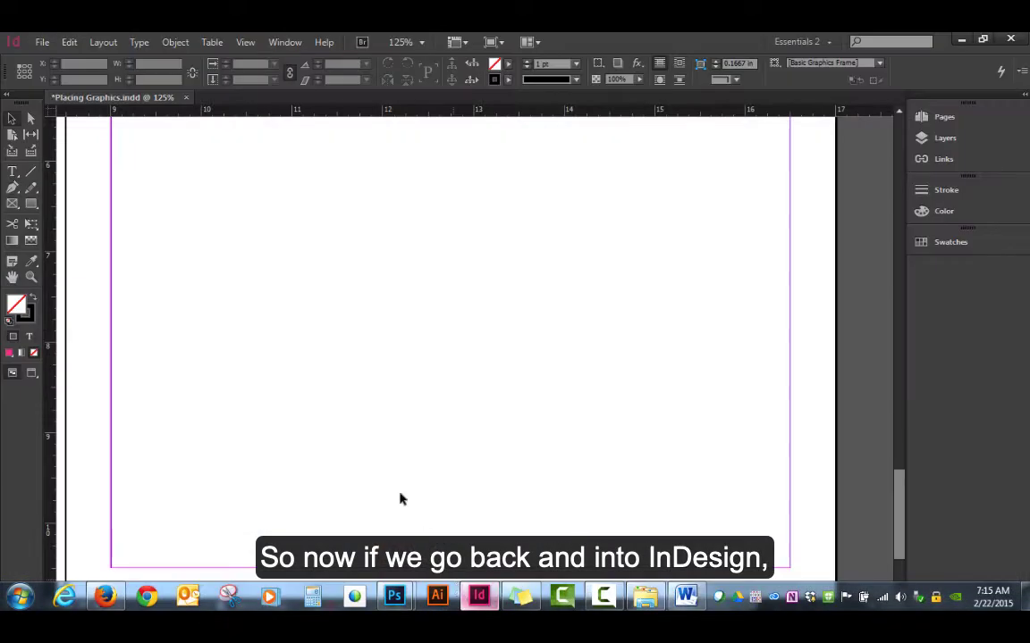
{"action": "left_click", "coordinate": [39, 41]}
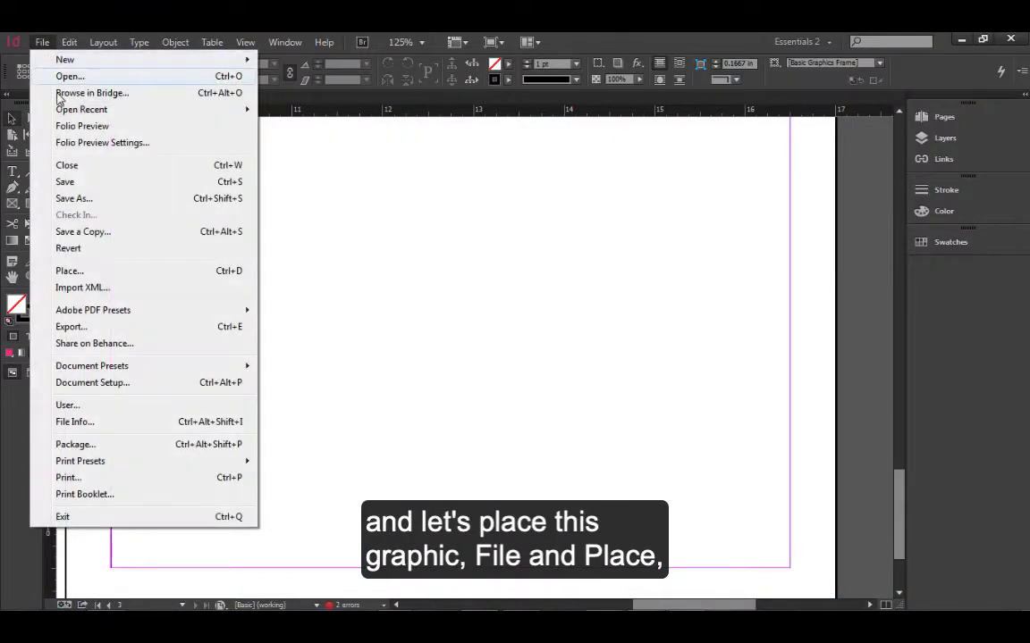
{"action": "left_click", "coordinate": [72, 272]}
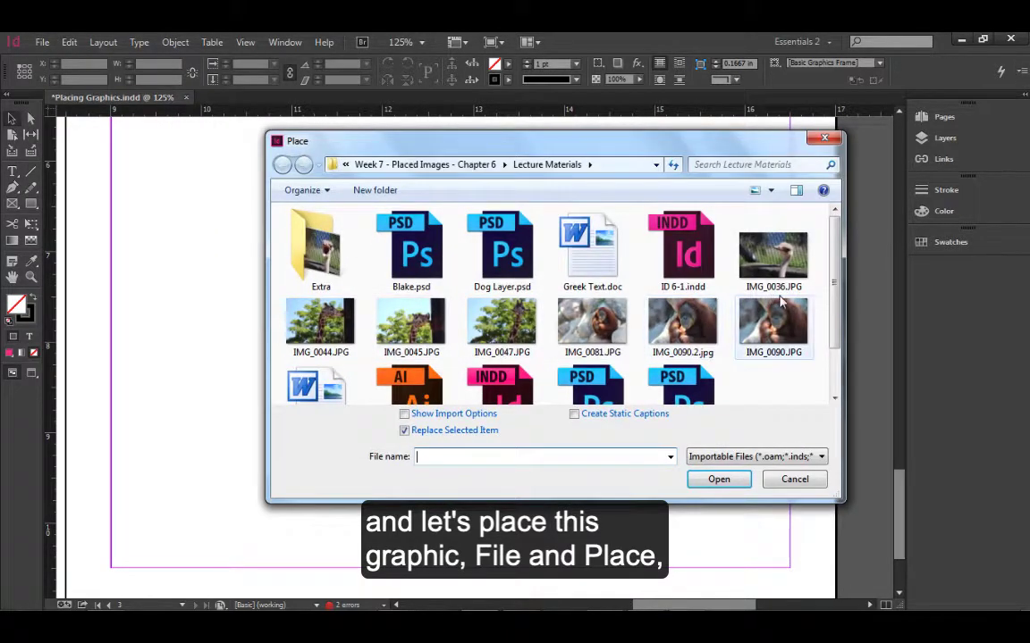
{"action": "scroll", "coordinate": [781, 308], "scroll_direction": "down", "scroll_amount": 2}
{"action": "left_click", "coordinate": [682, 348]}
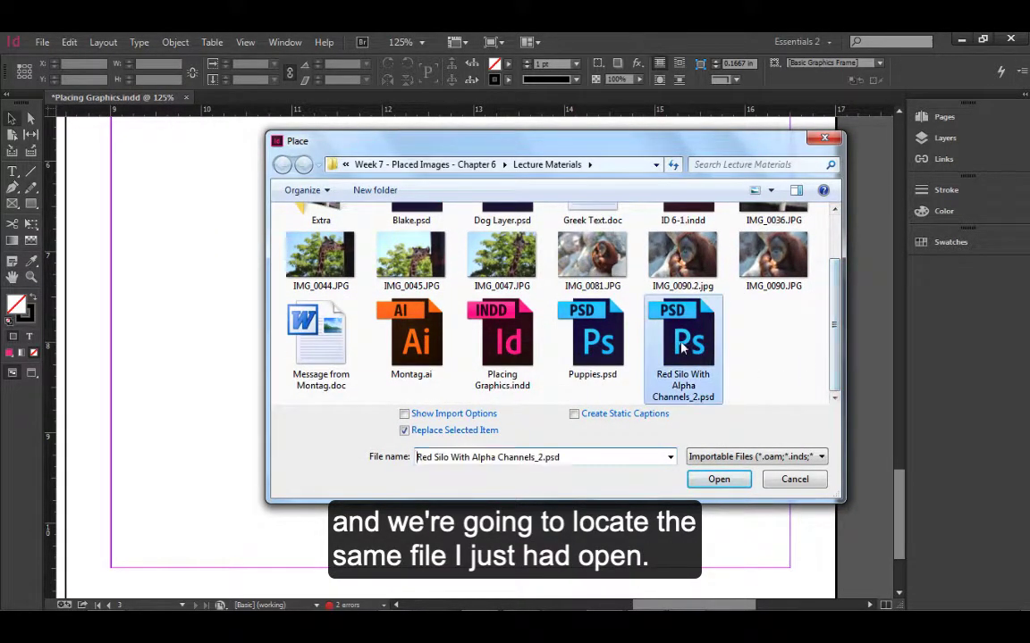
{"action": "left_click", "coordinate": [716, 481]}
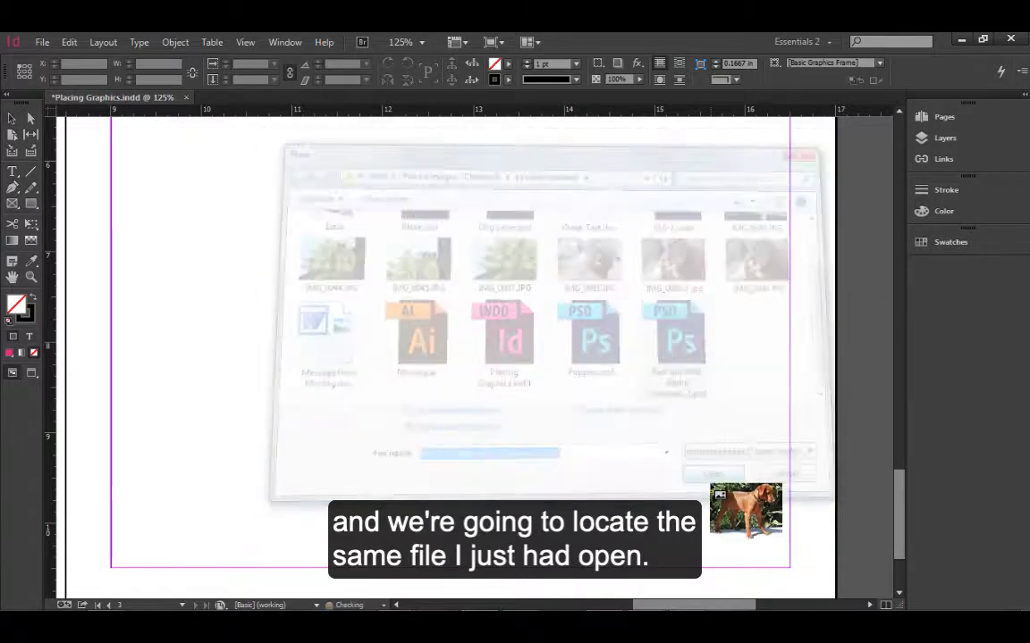
{"action": "left_click_drag", "start_coordinate": [153, 166], "coordinate": [532, 465]}
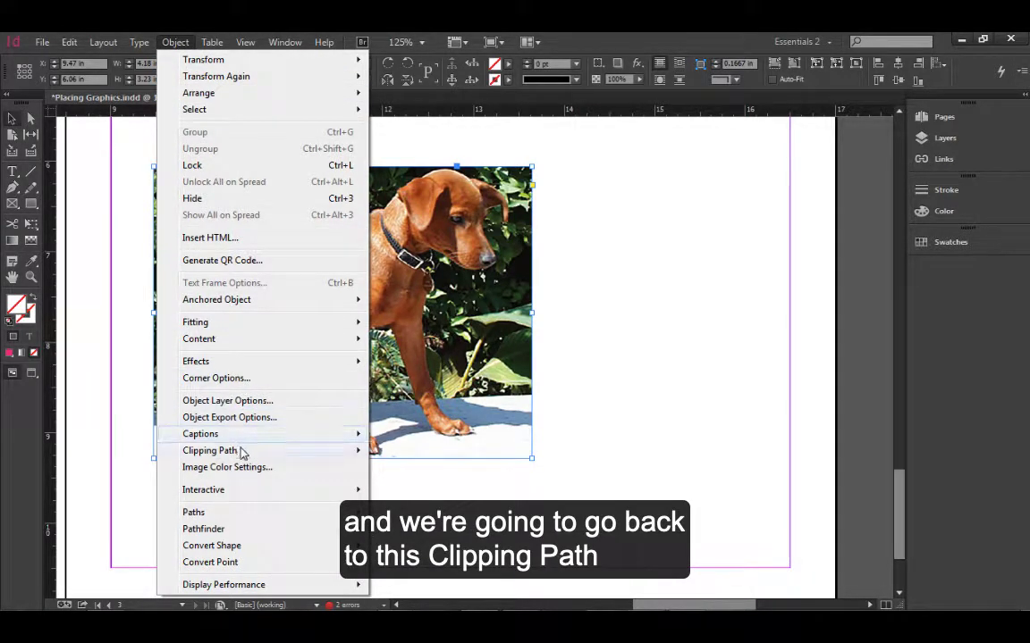
- Apply an Alpha Channel clipping path to the placed red dog image using the Whole Body channel, and deselect it
{"action": "mouse_move", "coordinate": [241, 453]}
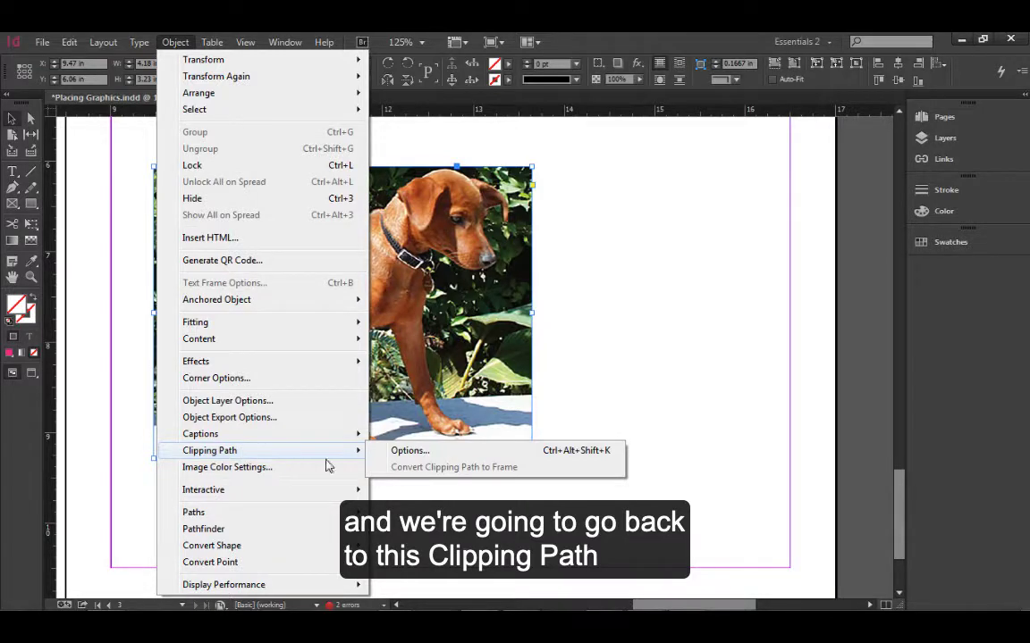
{"action": "left_click", "coordinate": [409, 451]}
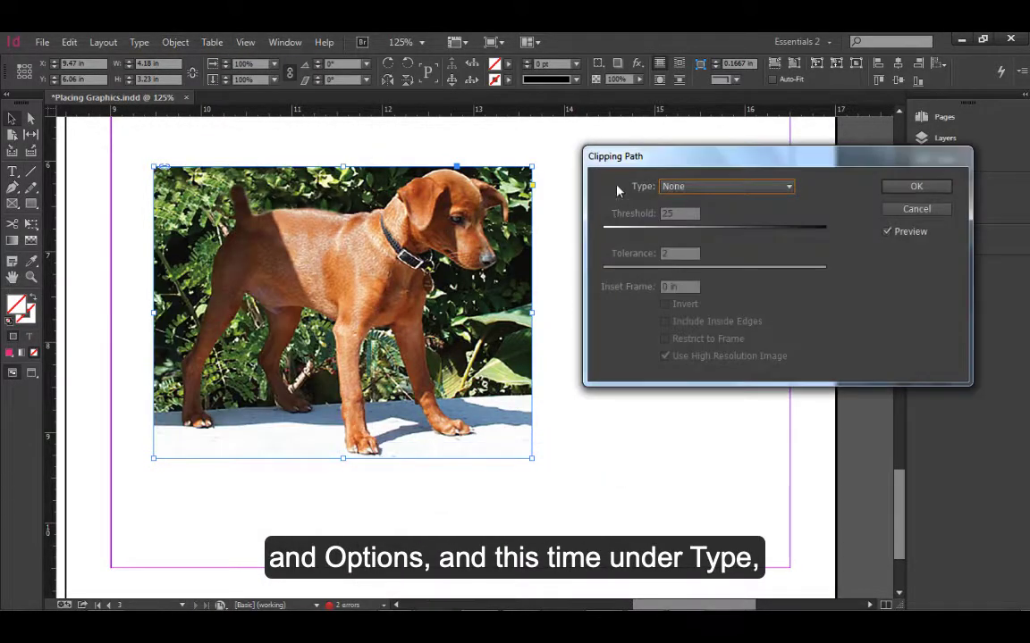
{"action": "left_click_drag", "start_coordinate": [644, 163], "coordinate": [636, 224]}
{"action": "left_click", "coordinate": [669, 240]}
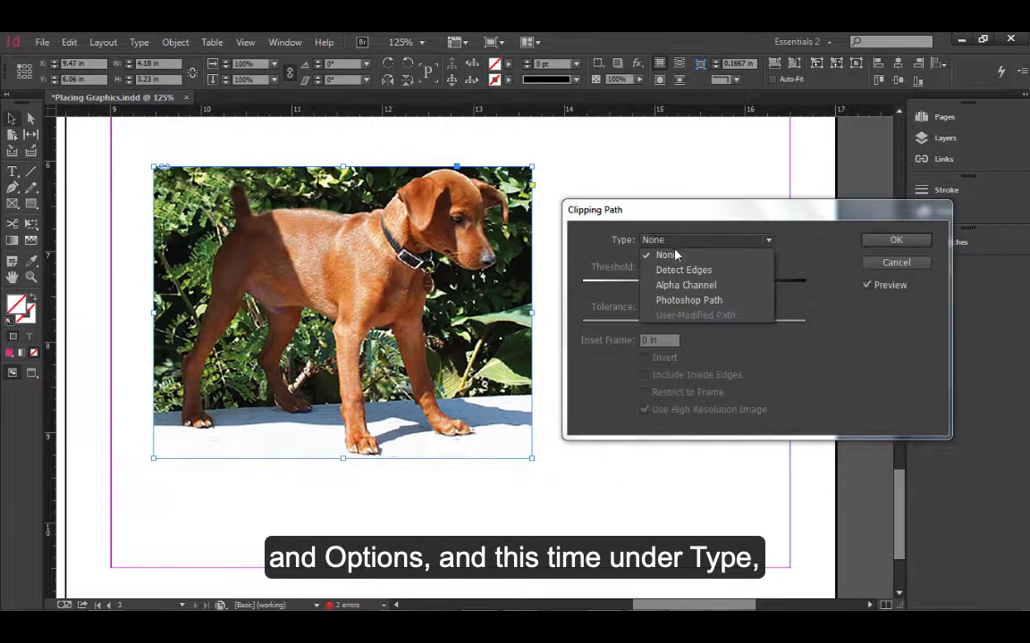
{"action": "left_click", "coordinate": [728, 288]}
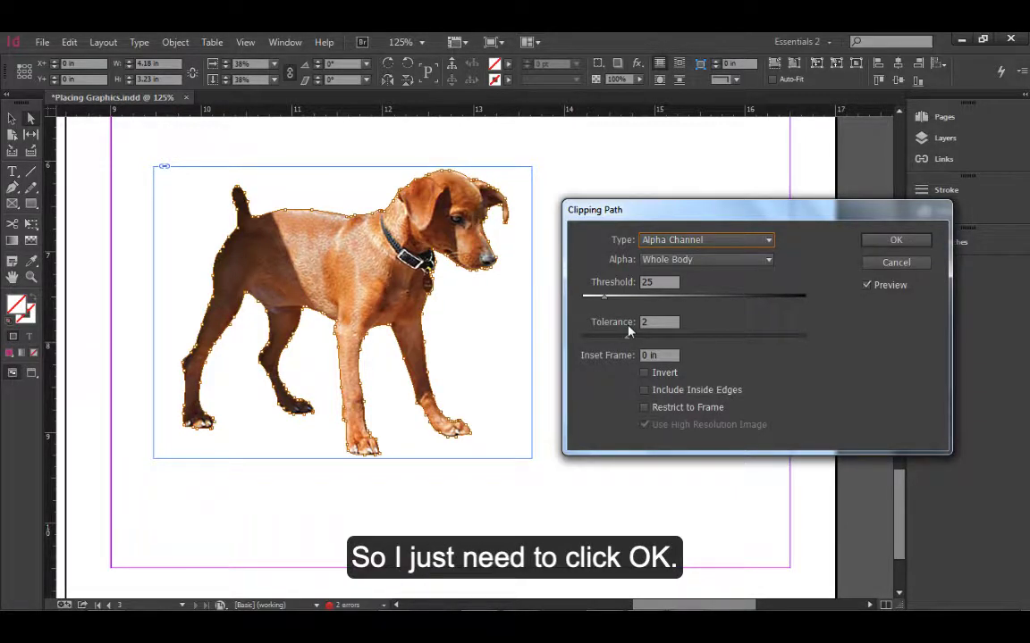
{"action": "left_click", "coordinate": [739, 259]}
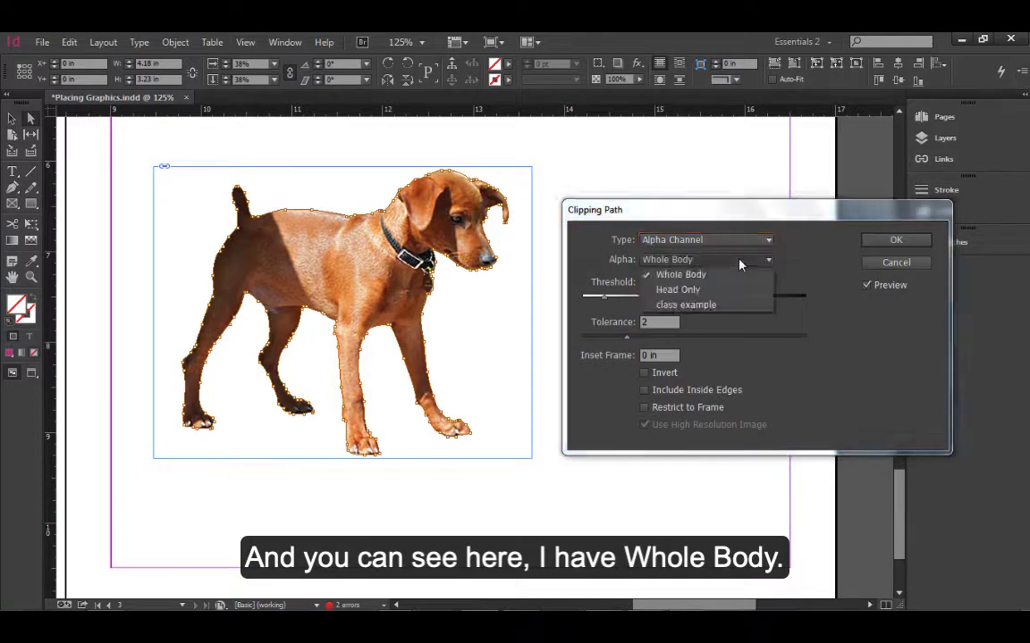
{"action": "left_click", "coordinate": [733, 277]}
{"action": "left_click", "coordinate": [901, 241]}
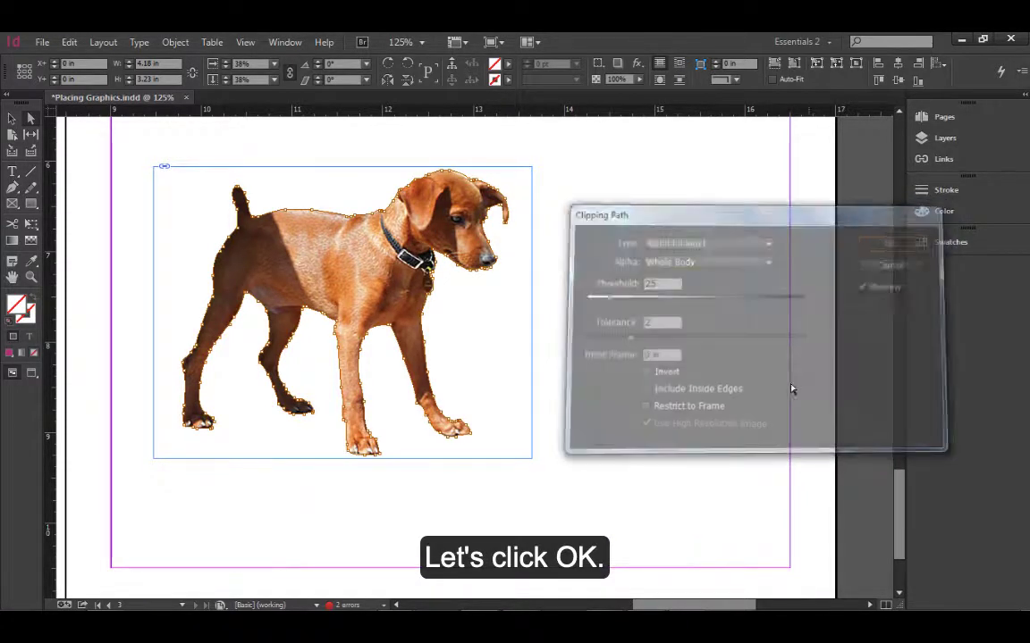
{"action": "left_click", "coordinate": [808, 415]}
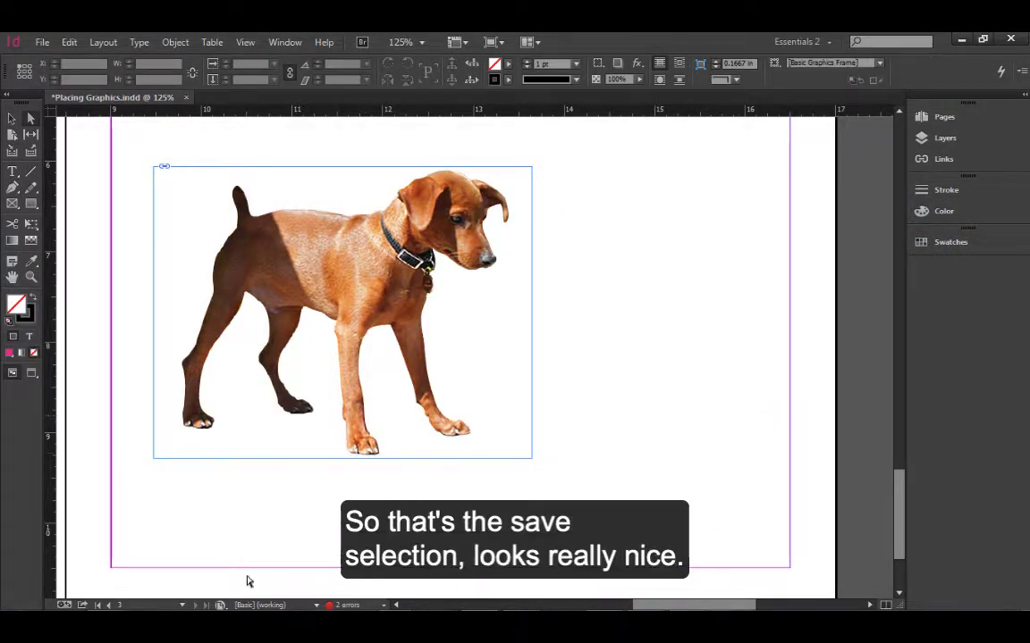
- Try the Head Only alpha channel for the red dog image's clipping path
{"action": "left_click", "coordinate": [345, 283]}
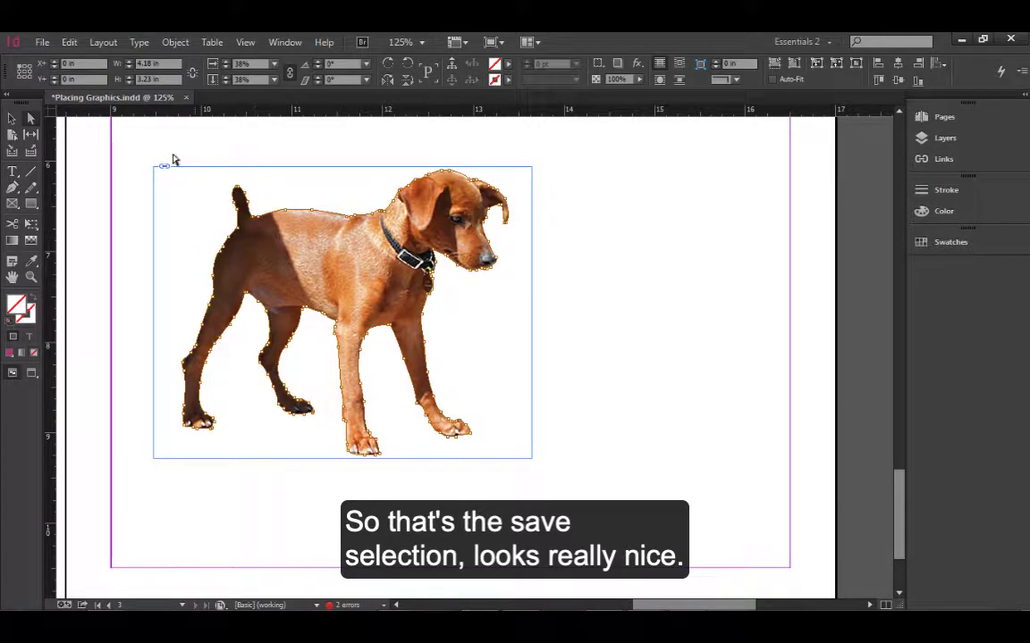
{"action": "left_click", "coordinate": [172, 42]}
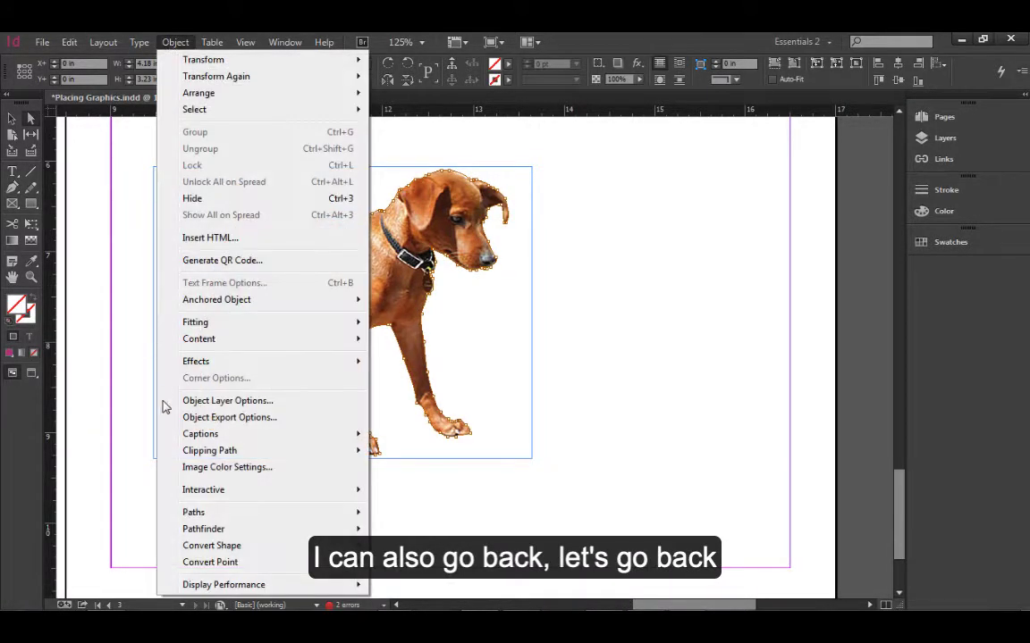
{"action": "mouse_move", "coordinate": [249, 451]}
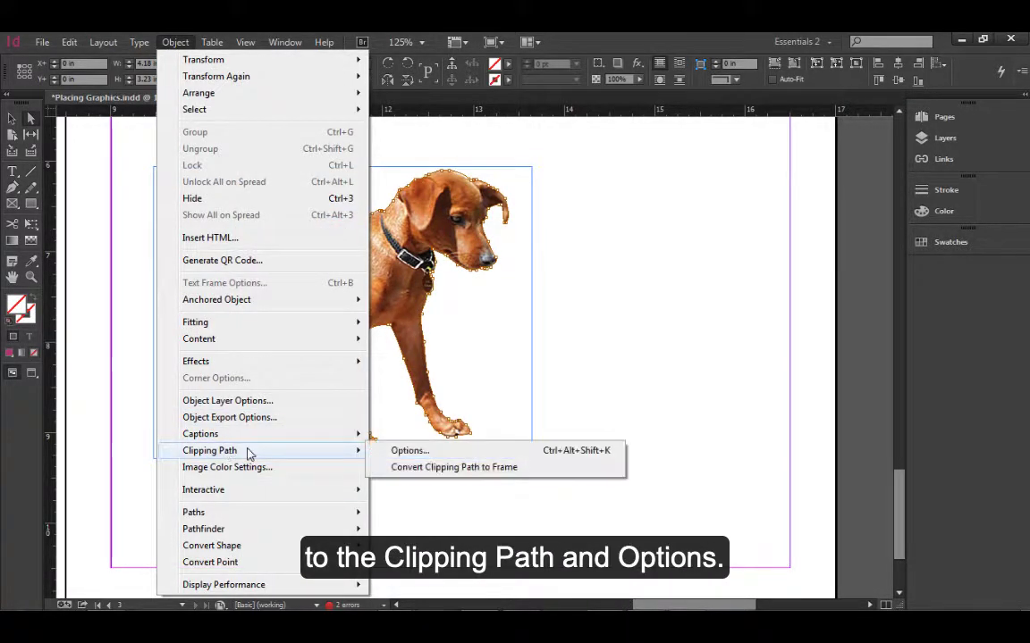
{"action": "left_click", "coordinate": [408, 451]}
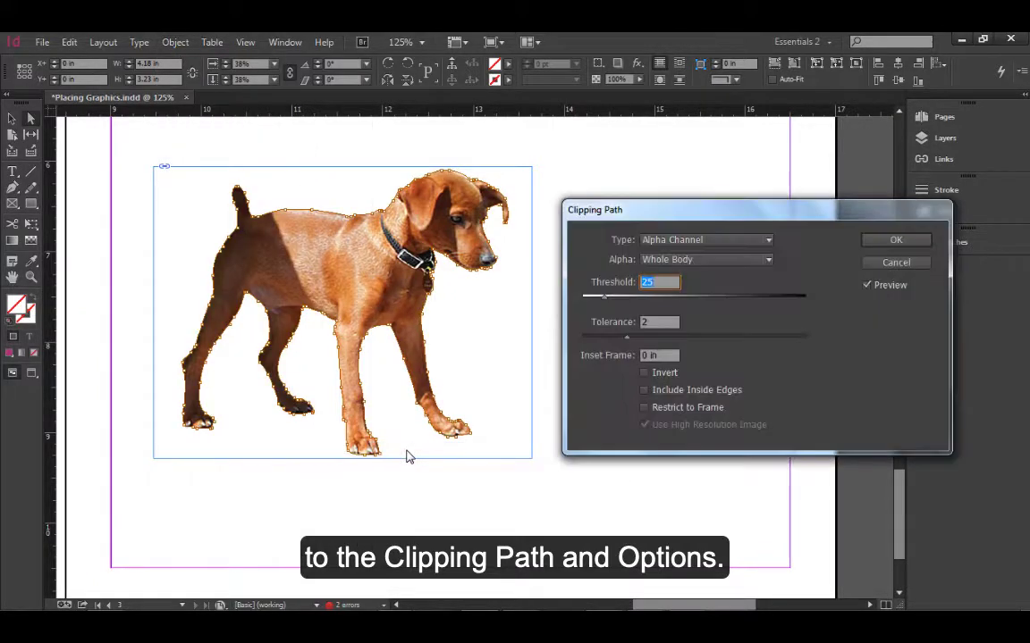
{"action": "left_click", "coordinate": [700, 265]}
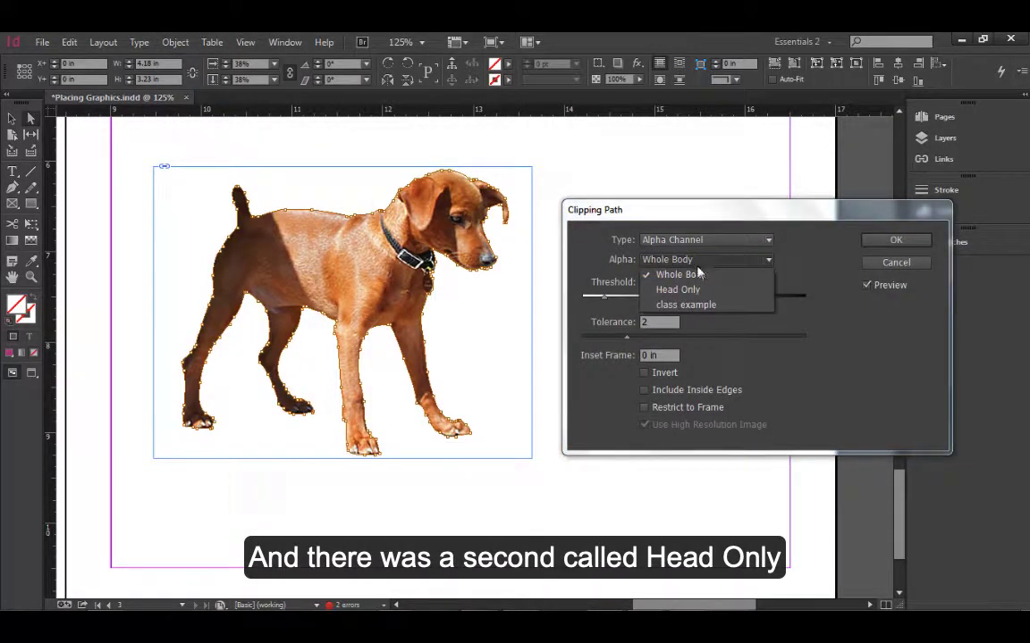
{"action": "left_click", "coordinate": [656, 291]}
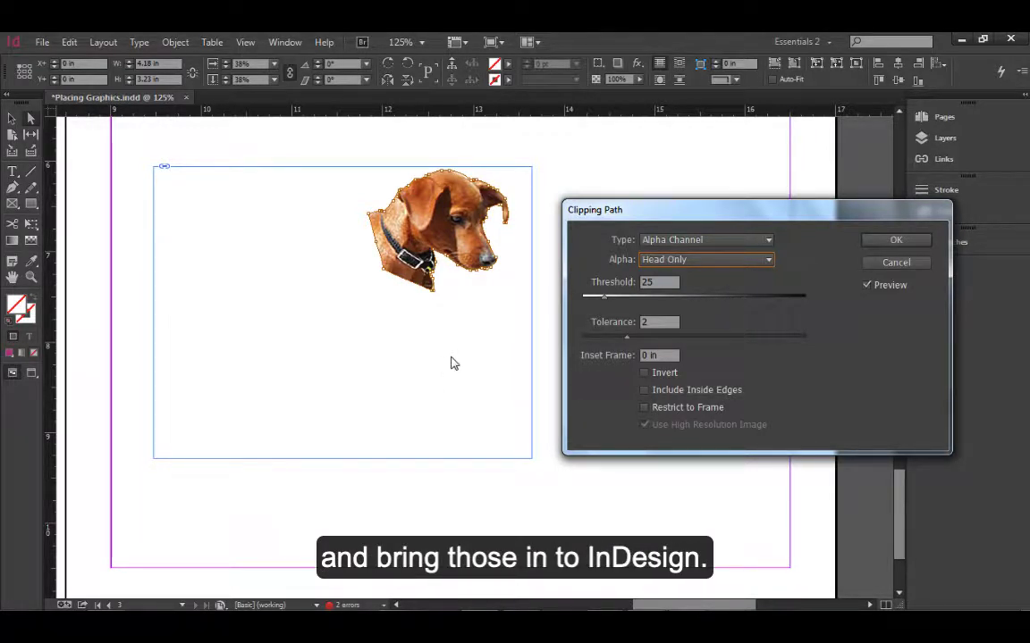
- Return the red dog's clipping path to the Whole Body alpha channel, apply it and deselect the image
{"action": "left_click", "coordinate": [666, 260]}
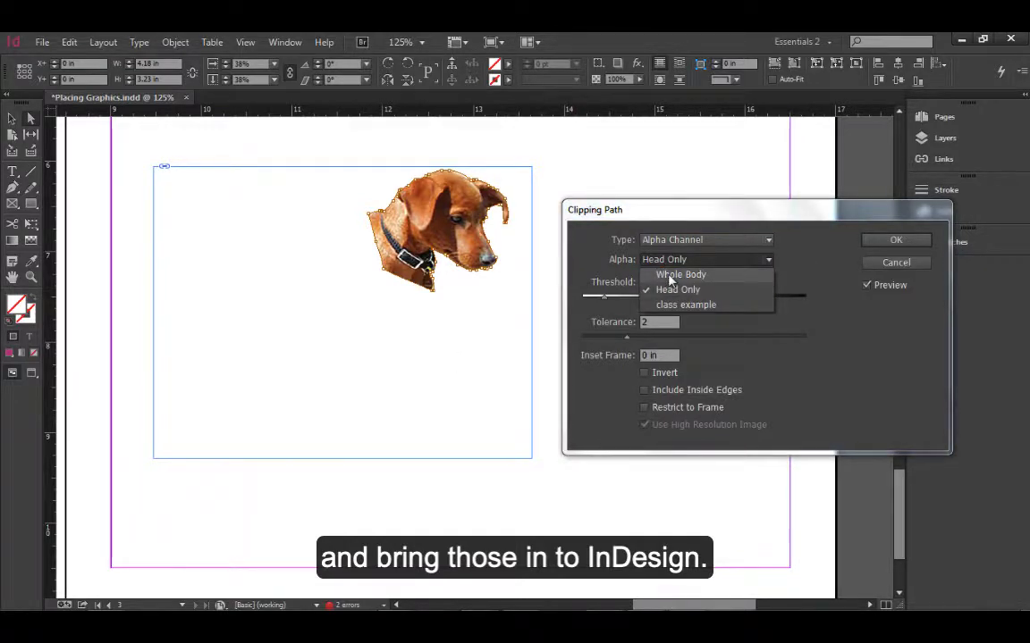
{"action": "left_click", "coordinate": [670, 275]}
{"action": "left_click", "coordinate": [896, 239]}
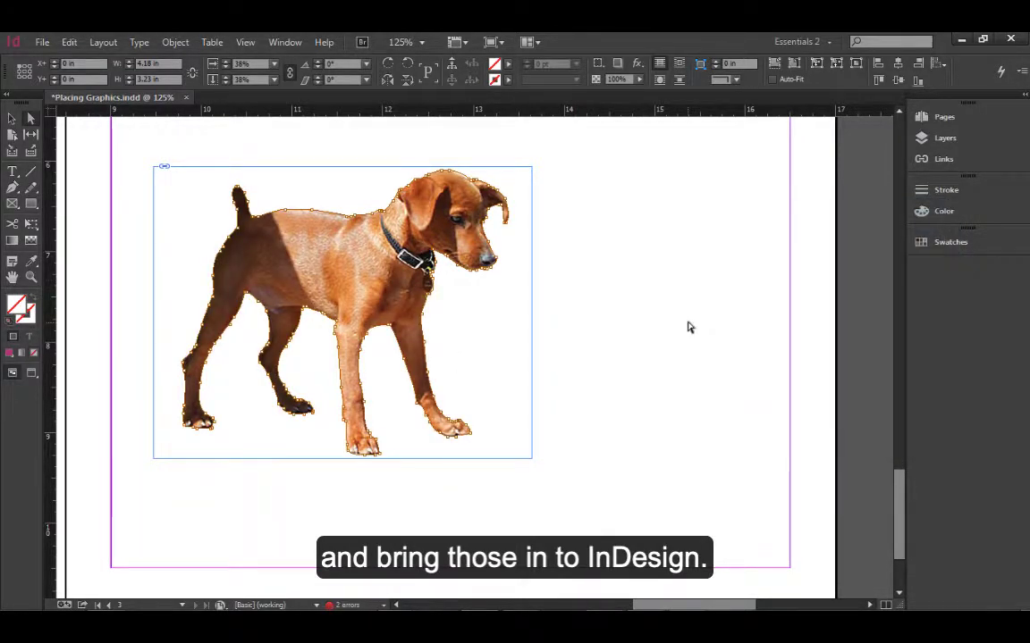
{"action": "left_click", "coordinate": [688, 327]}
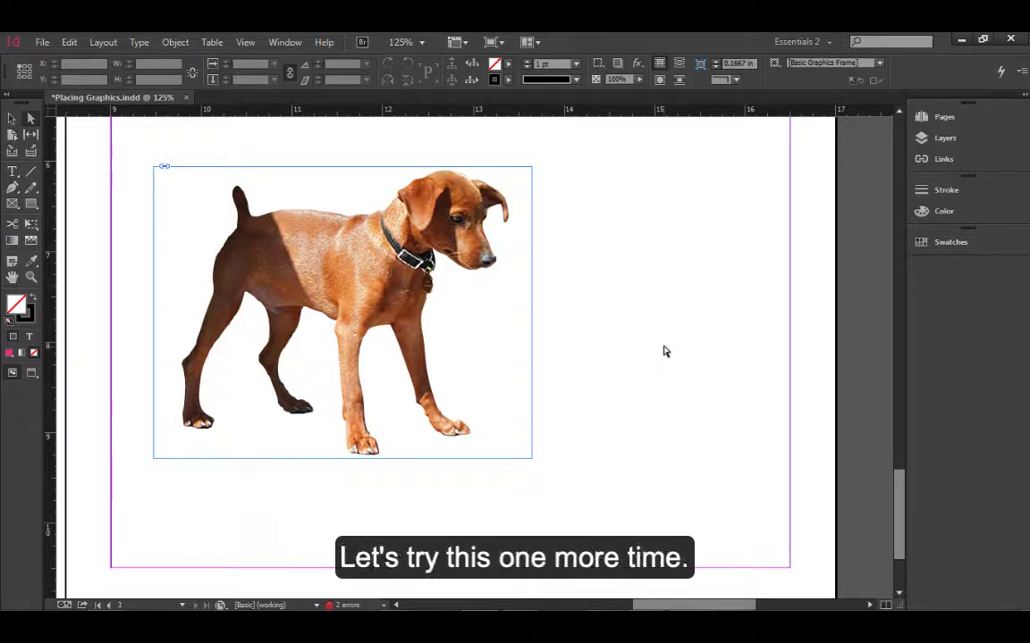
{"action": "scroll", "coordinate": [626, 295], "scroll_direction": "up", "scroll_amount": 10}
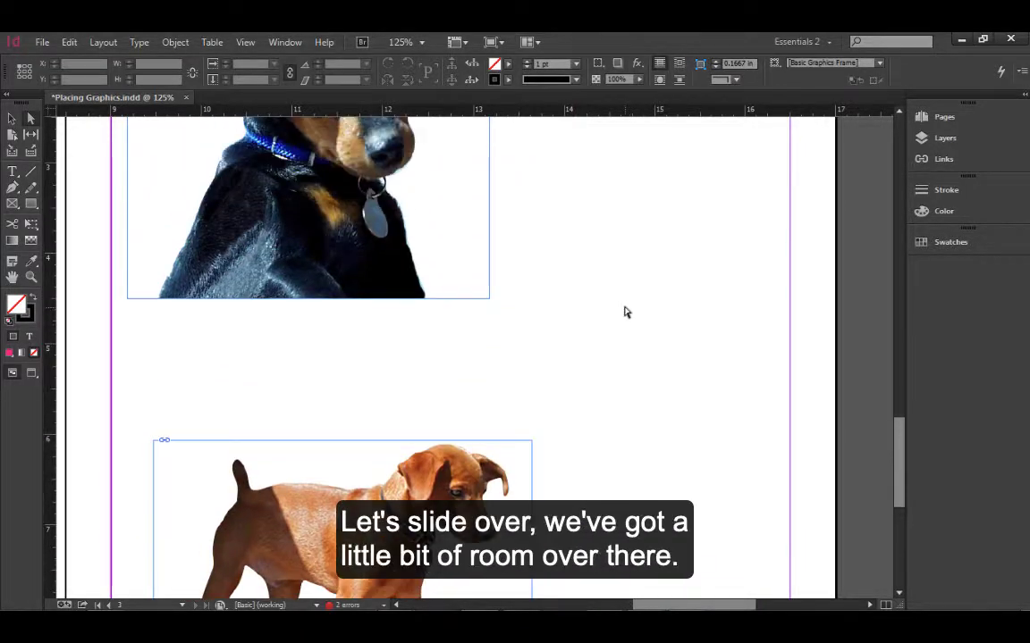
{"action": "left_click", "coordinate": [42, 42]}
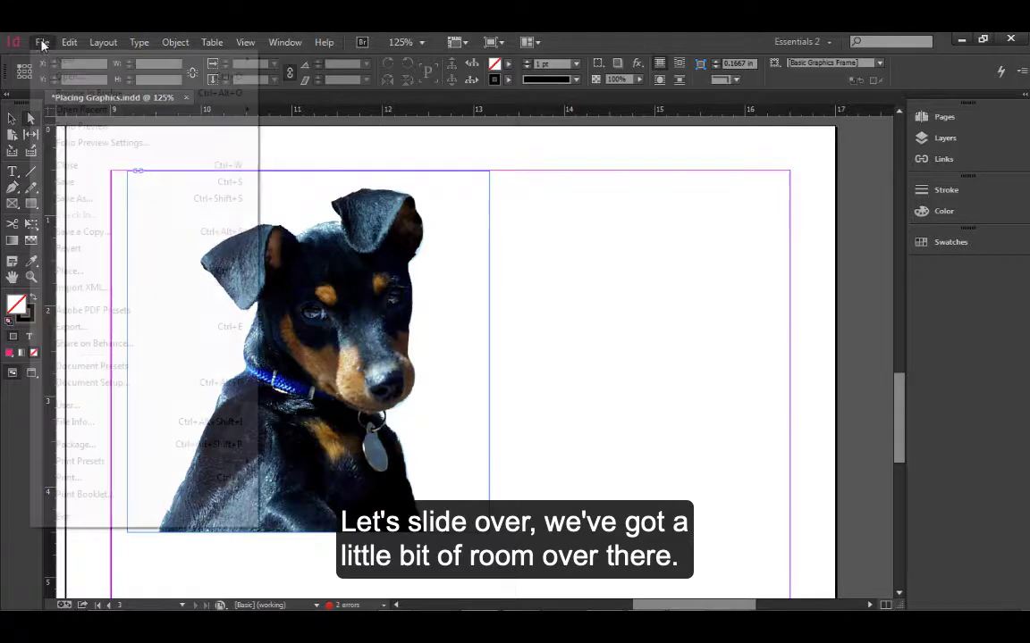
{"action": "left_click", "coordinate": [69, 270]}
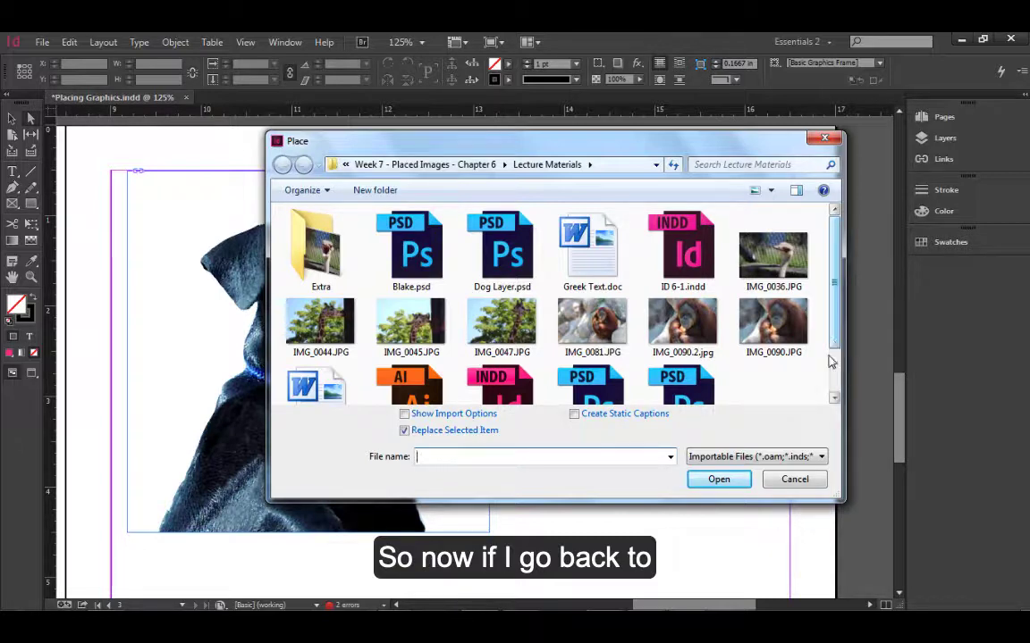
{"action": "left_click_drag", "start_coordinate": [833, 340], "coordinate": [838, 359]}
{"action": "left_click", "coordinate": [805, 481]}
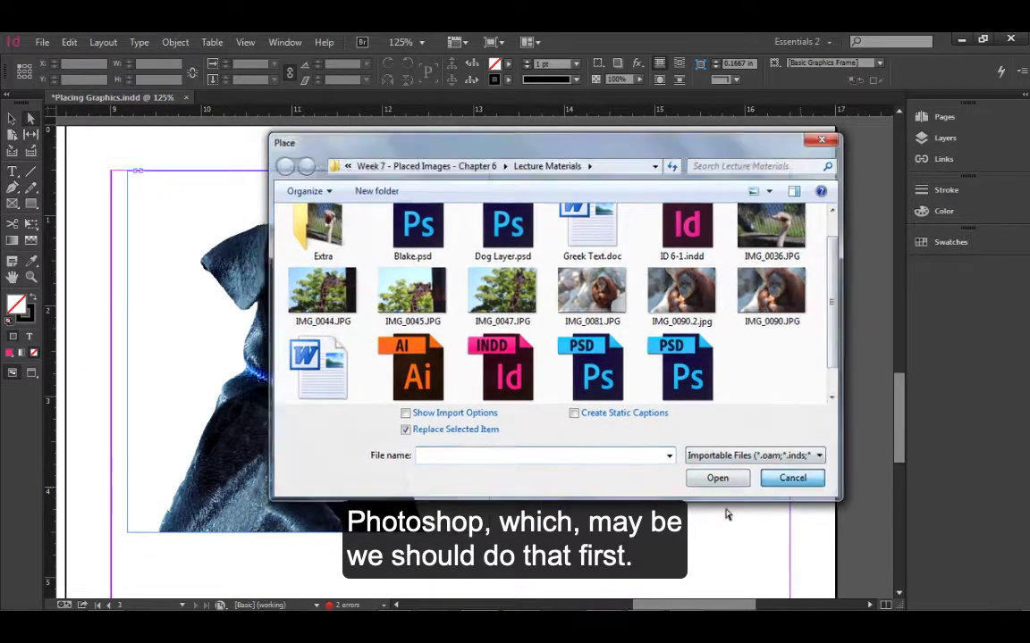
- Switch to Photoshop and close Red Silo With Alpha Channels_2.psd
{"action": "mouse_move", "coordinate": [420, 607]}
{"action": "mouse_move", "coordinate": [394, 597]}
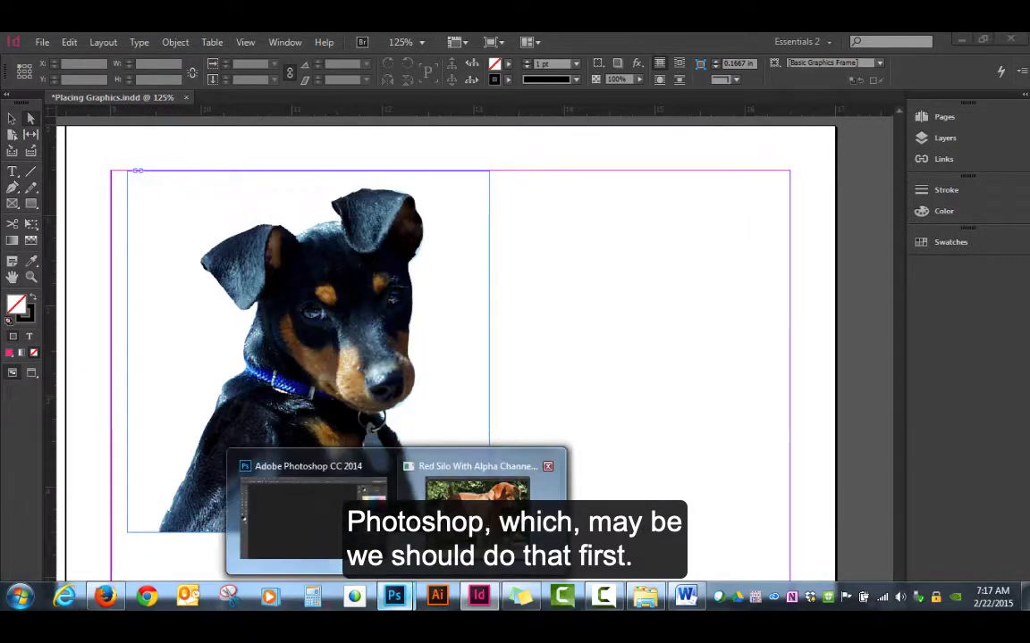
{"action": "left_click", "coordinate": [474, 496]}
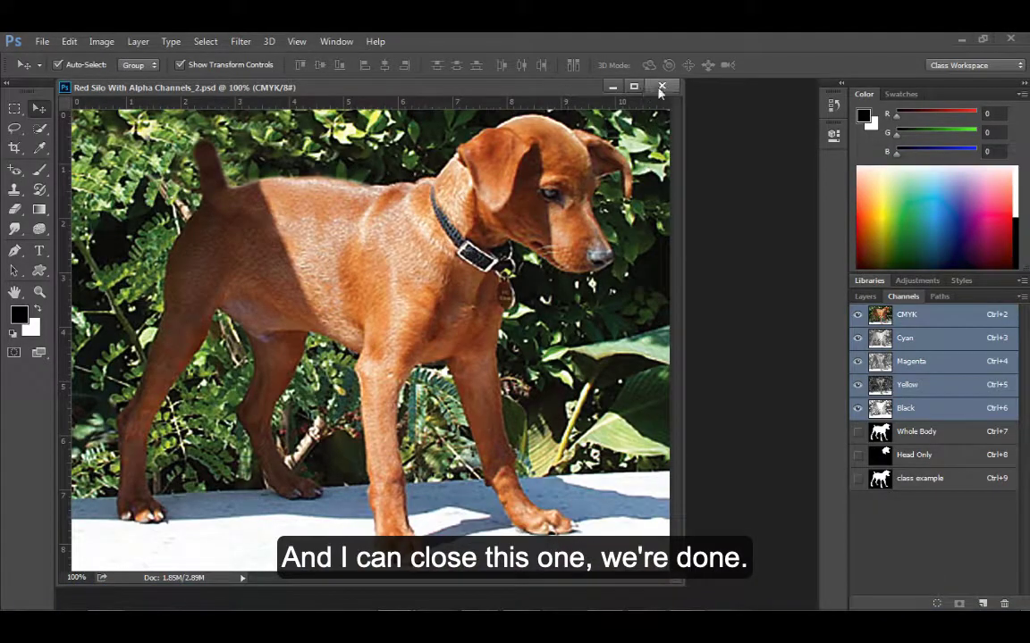
{"action": "left_click", "coordinate": [661, 85]}
- Open Puppies.psd from the Lecture Materials folder and show its saved paths
{"action": "left_click", "coordinate": [42, 41]}
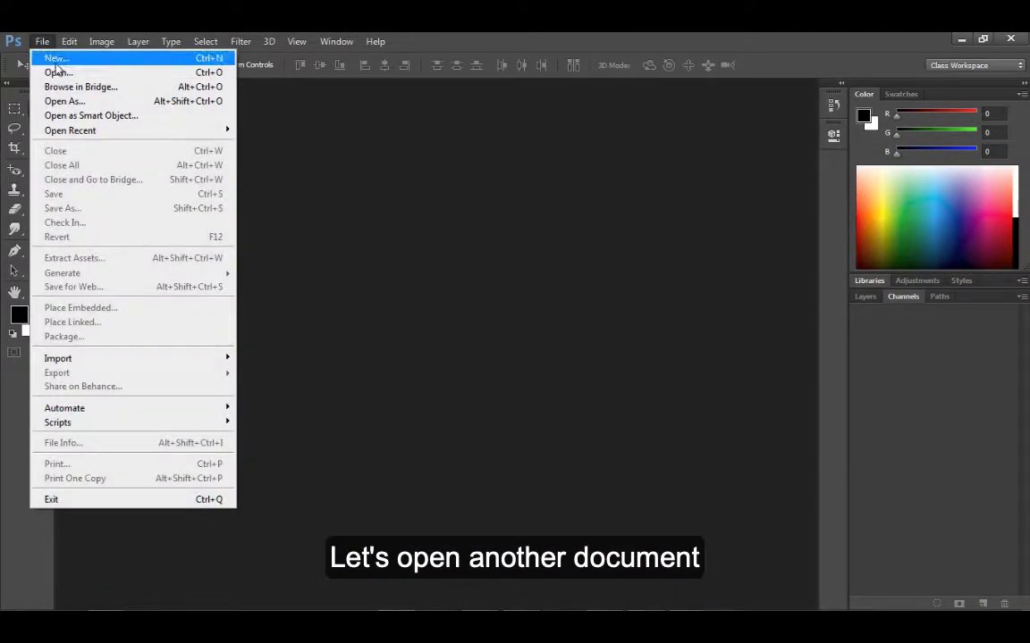
{"action": "left_click", "coordinate": [53, 71]}
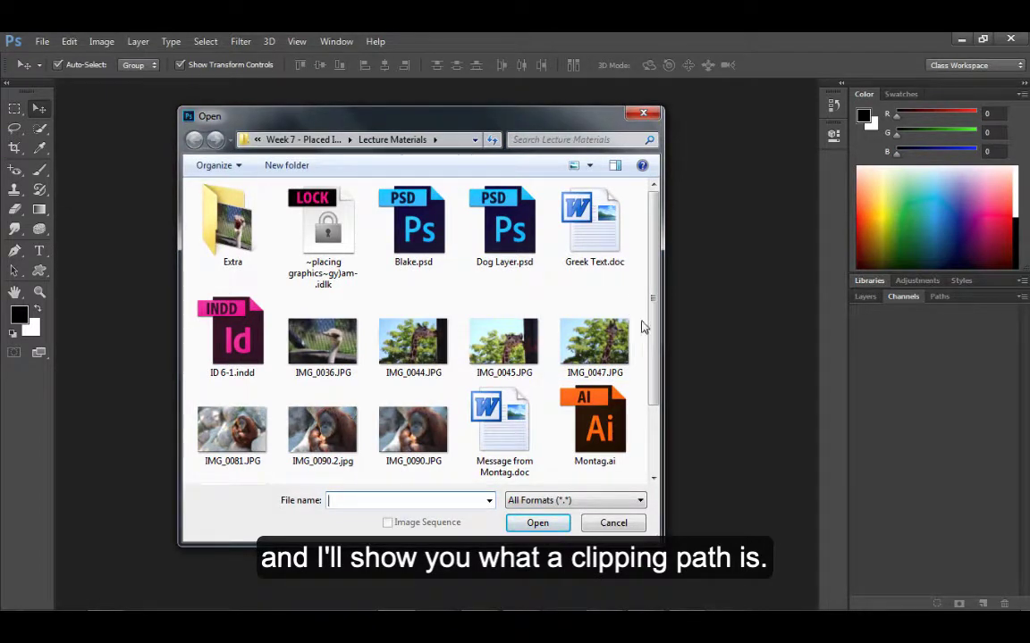
{"action": "scroll", "coordinate": [643, 328], "scroll_direction": "down", "scroll_amount": 3}
{"action": "left_click", "coordinate": [412, 416]}
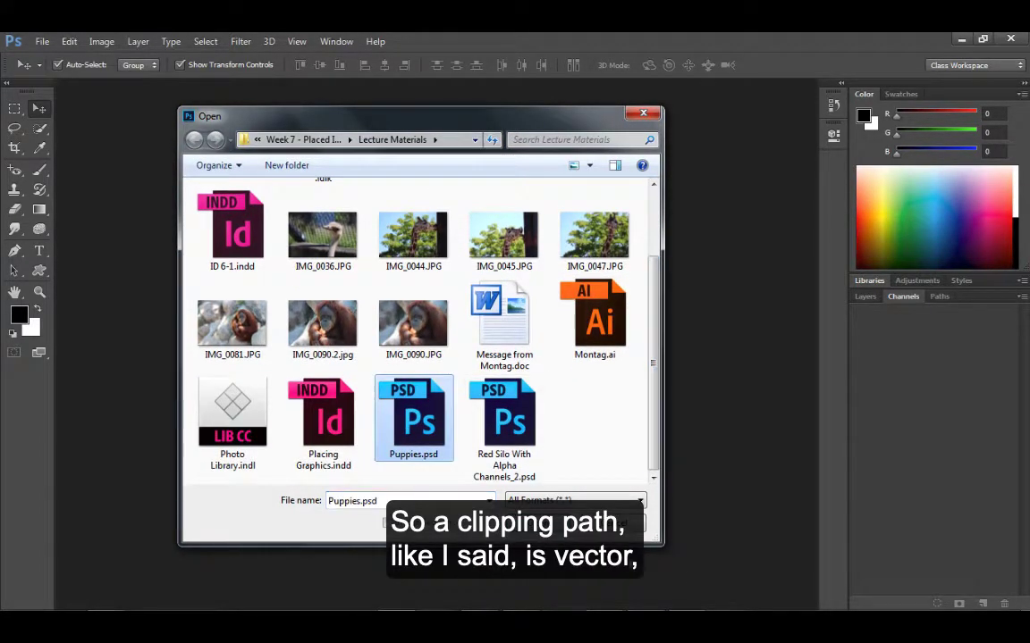
{"action": "left_click", "coordinate": [547, 525]}
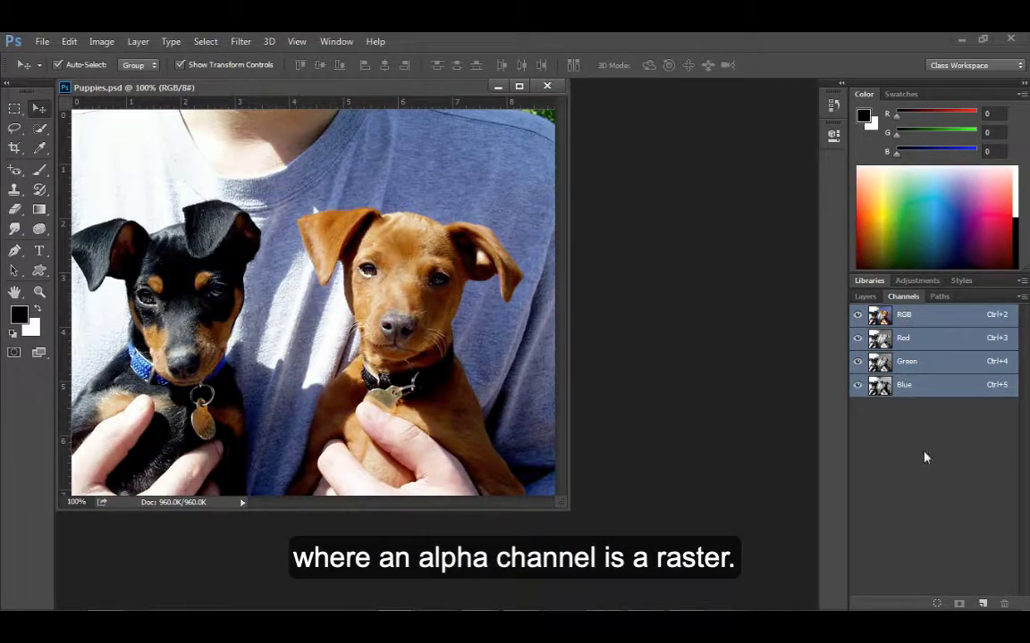
{"action": "left_click", "coordinate": [938, 297]}
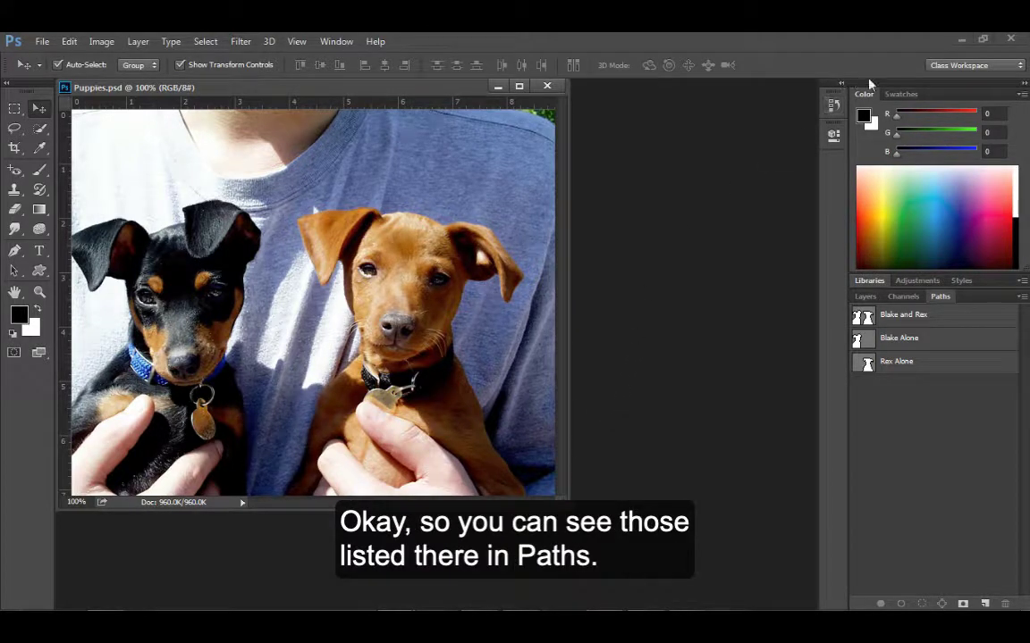
- Switch to InDesign and place Puppies.psd beside the black dog at about 3.47 in wide by 2.77 in high
{"action": "left_click", "coordinate": [961, 41]}
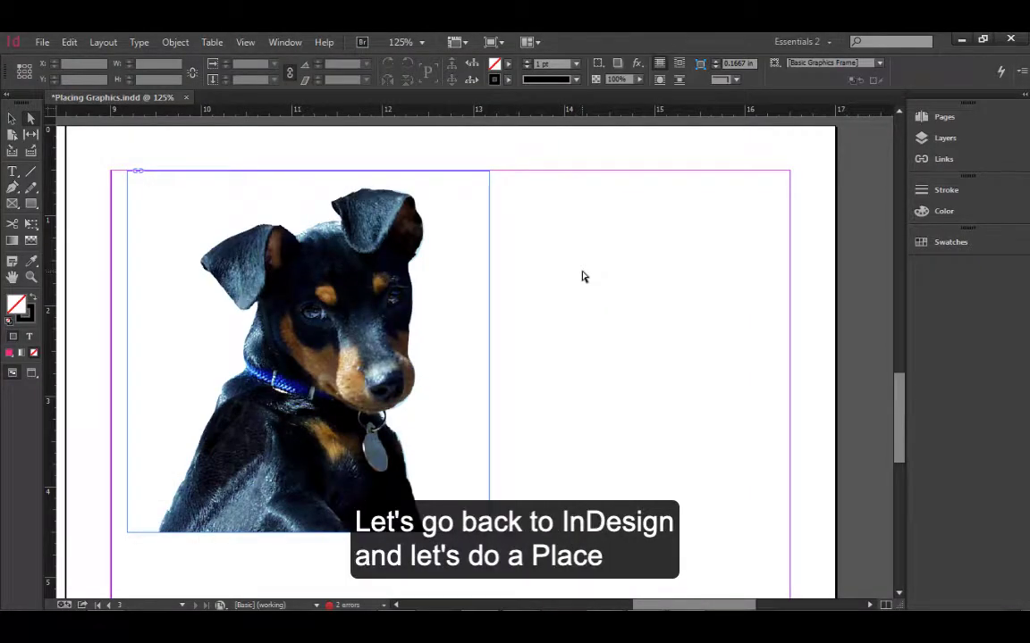
{"action": "left_click", "coordinate": [42, 42]}
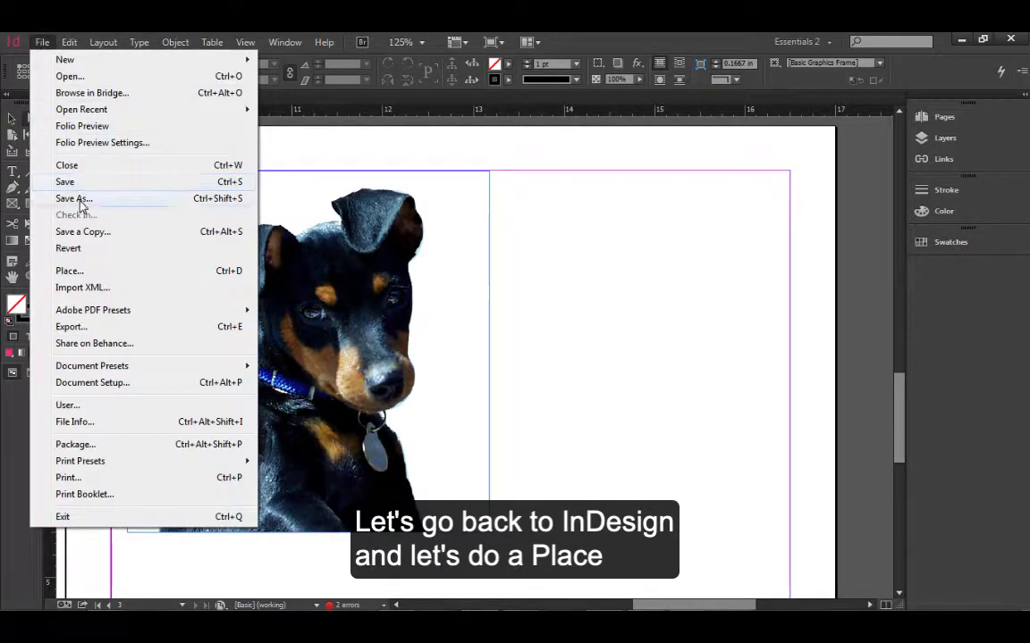
{"action": "left_click", "coordinate": [88, 280]}
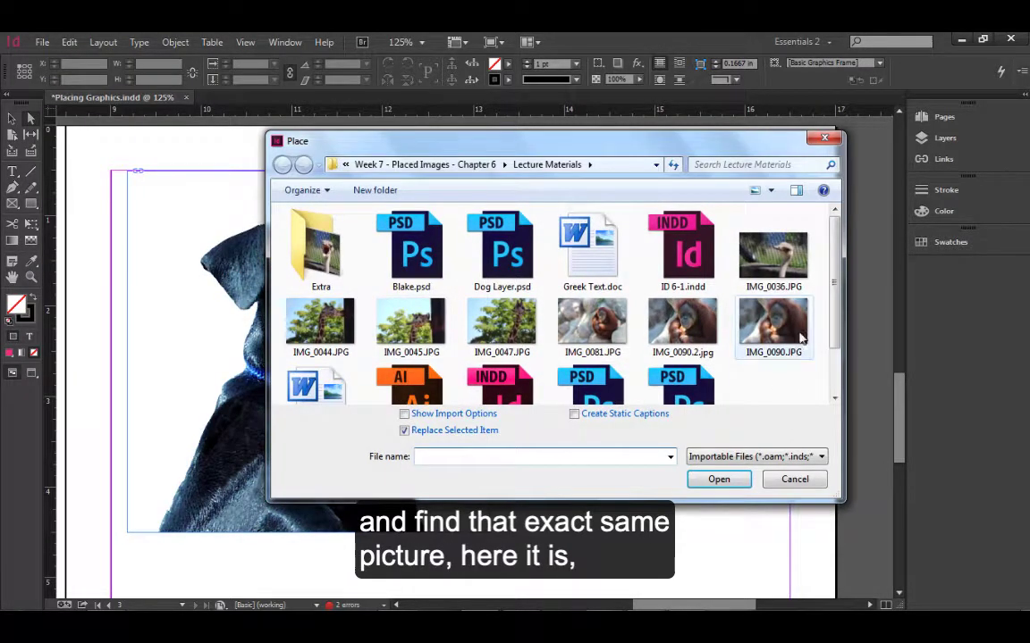
{"action": "scroll", "coordinate": [835, 382], "scroll_direction": "down", "scroll_amount": 2}
{"action": "left_click", "coordinate": [592, 337]}
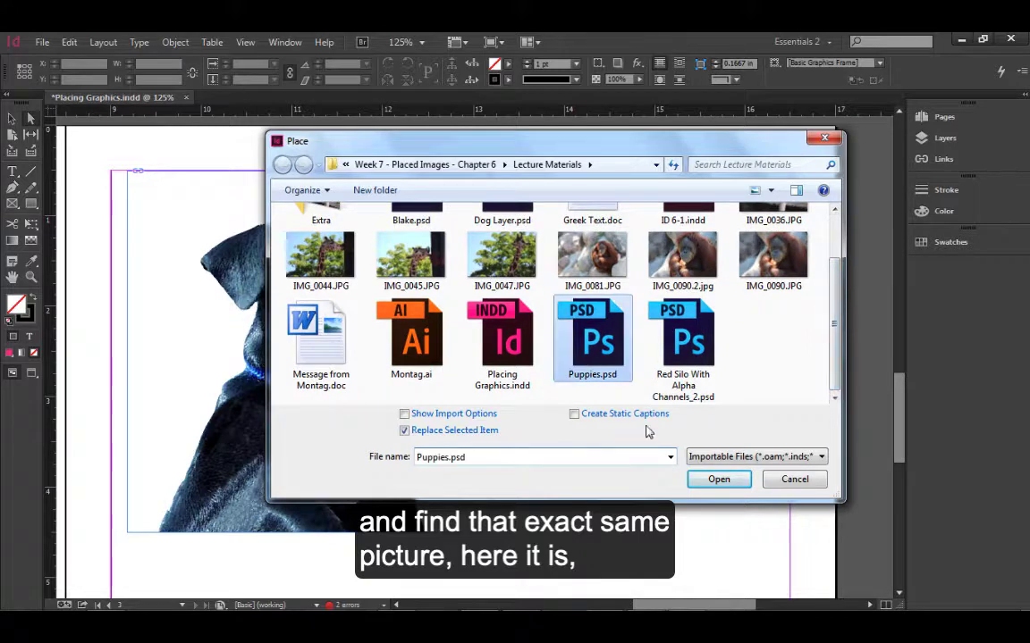
{"action": "left_click", "coordinate": [718, 480]}
{"action": "left_click_drag", "start_coordinate": [495, 203], "coordinate": [639, 457]}
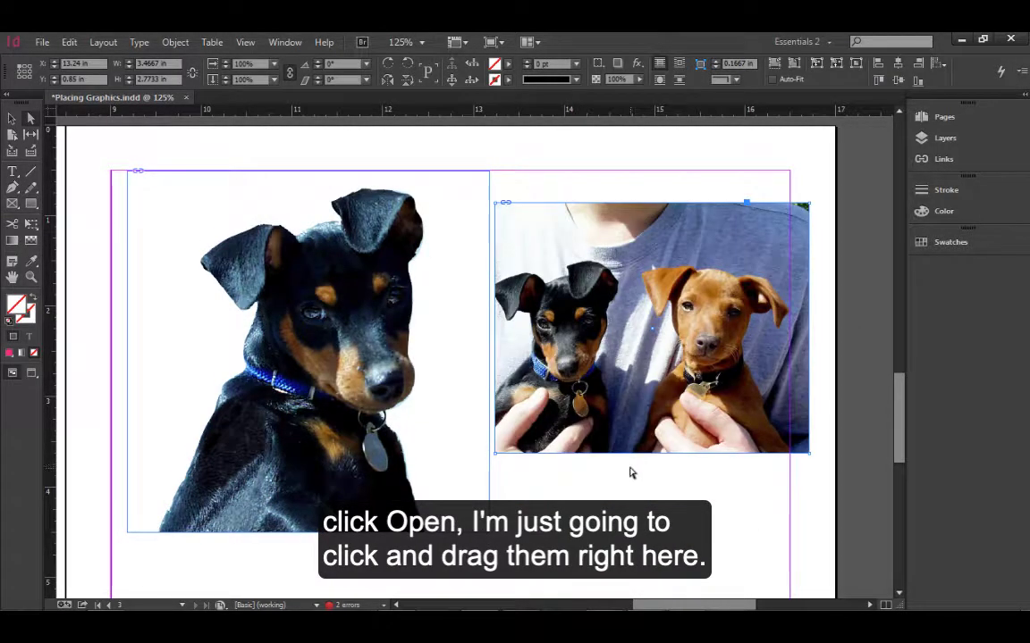
- Preview a Photoshop Path clipping path on the placed puppies image using the Blake and Rex path
{"action": "left_click", "coordinate": [176, 43]}
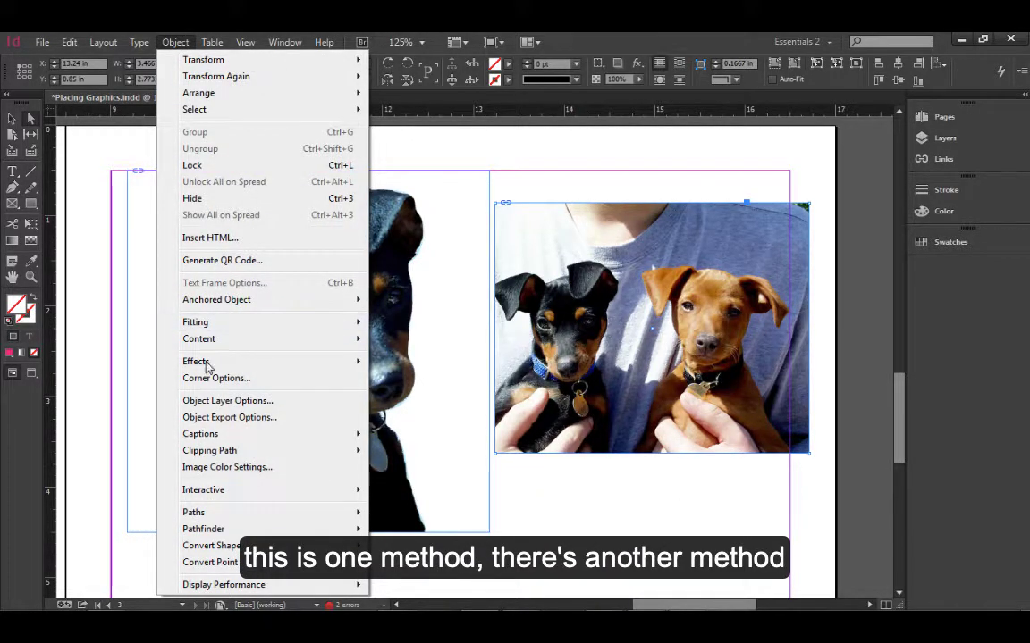
{"action": "mouse_move", "coordinate": [230, 456]}
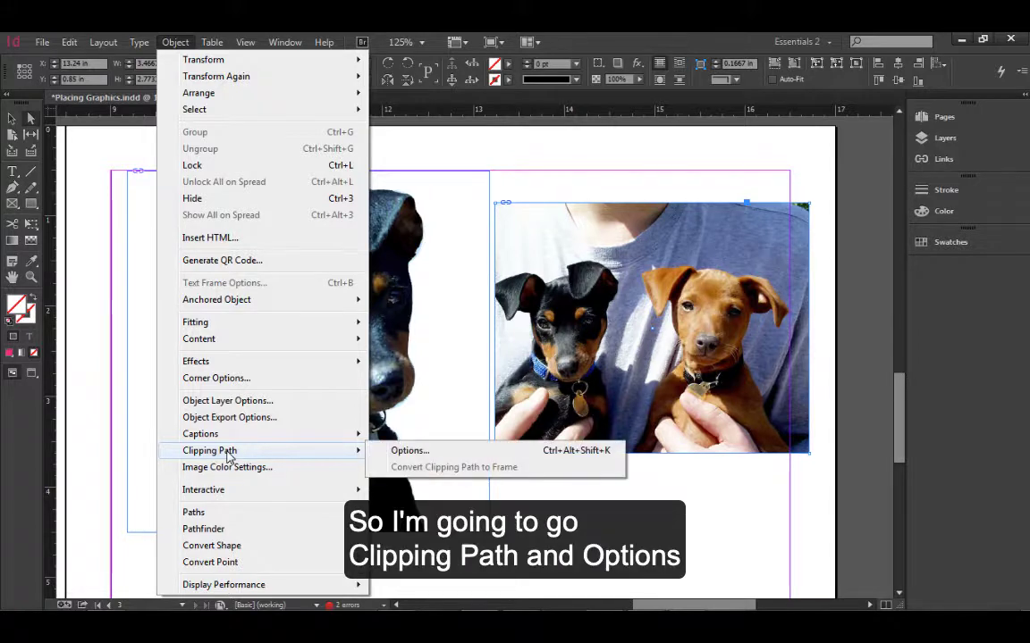
{"action": "left_click", "coordinate": [409, 452]}
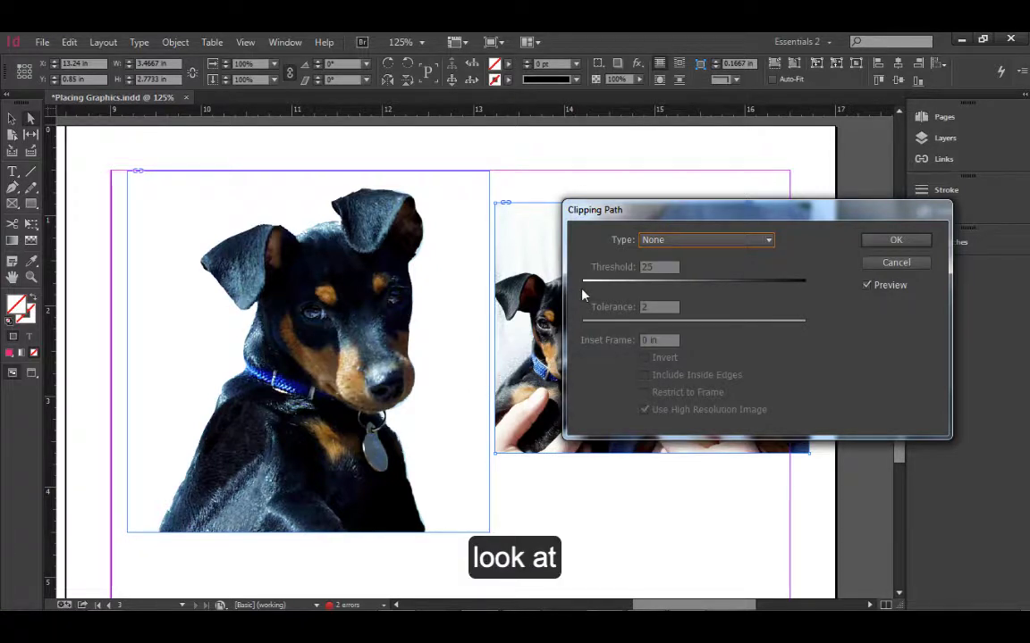
{"action": "left_click", "coordinate": [651, 239]}
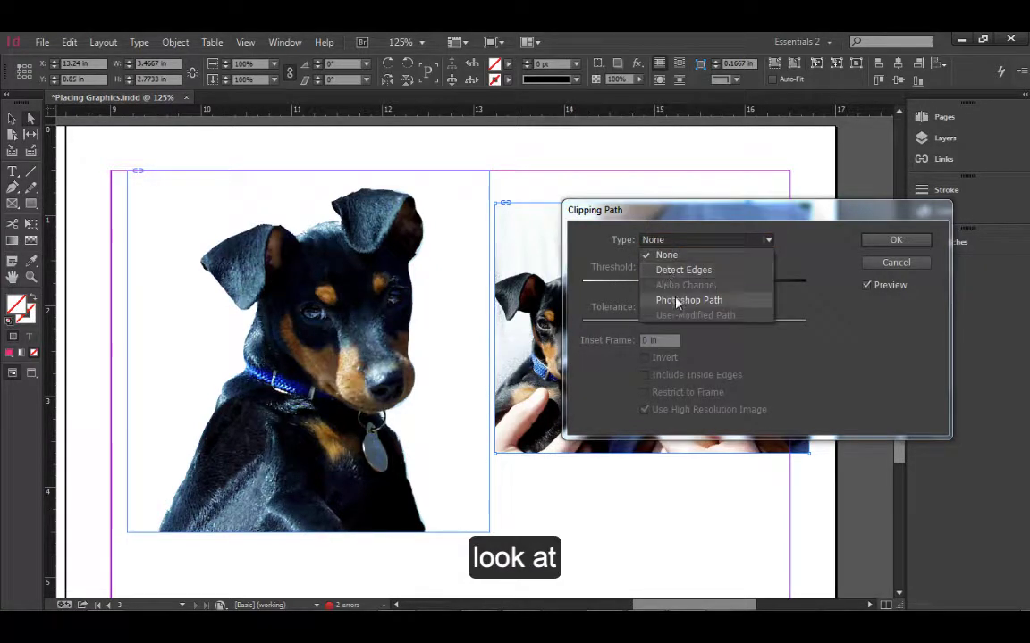
{"action": "left_click", "coordinate": [688, 300]}
{"action": "left_click", "coordinate": [695, 259]}
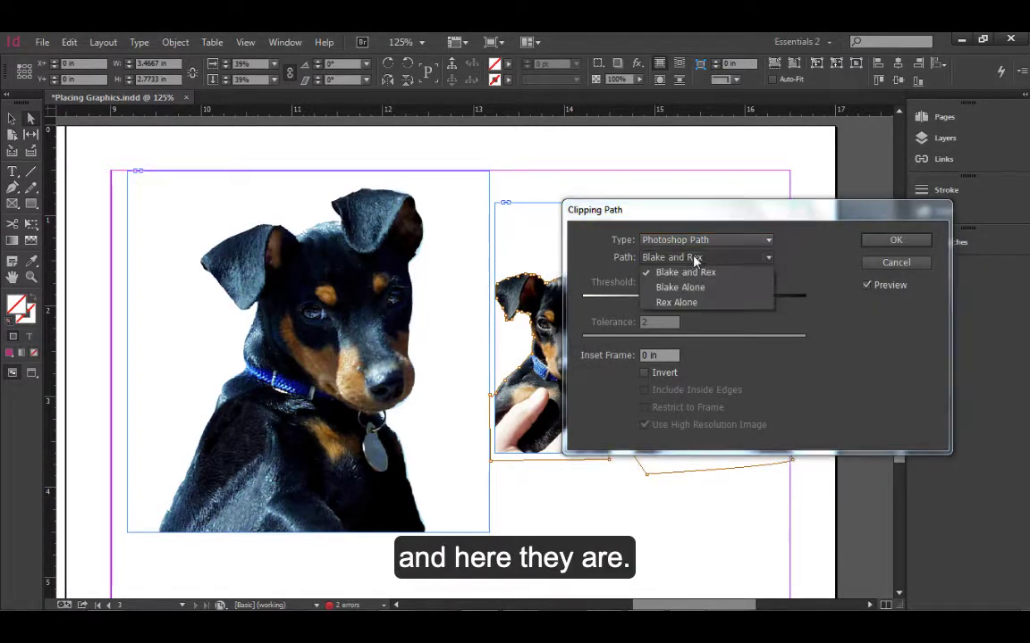
{"action": "left_click", "coordinate": [693, 259]}
- Move the Clipping Path dialog off the puppies image and preview the Blake Alone, Rex Alone and Blake and Rex paths
{"action": "left_click_drag", "start_coordinate": [711, 215], "coordinate": [244, 176]}
{"action": "left_click", "coordinate": [223, 221]}
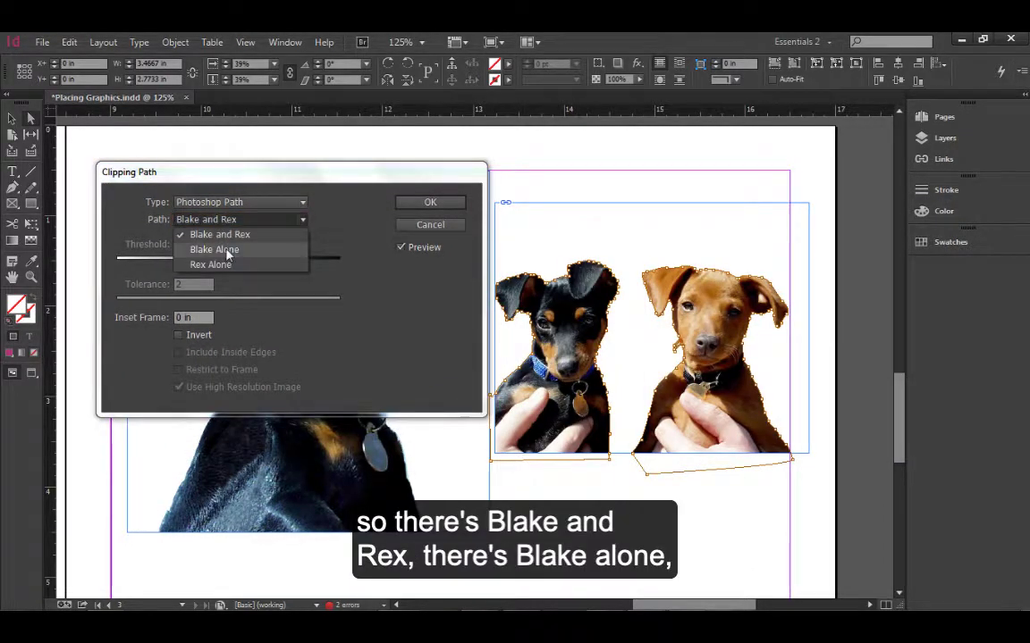
{"action": "left_click", "coordinate": [219, 250]}
{"action": "left_click", "coordinate": [237, 221]}
{"action": "left_click", "coordinate": [226, 267]}
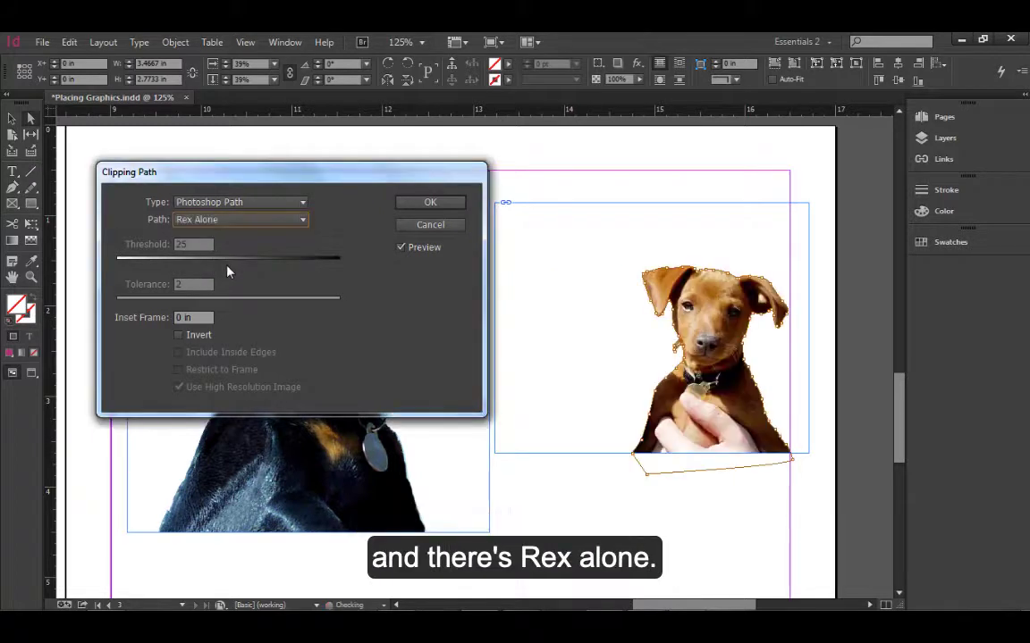
{"action": "left_click", "coordinate": [224, 220]}
{"action": "left_click", "coordinate": [223, 236]}
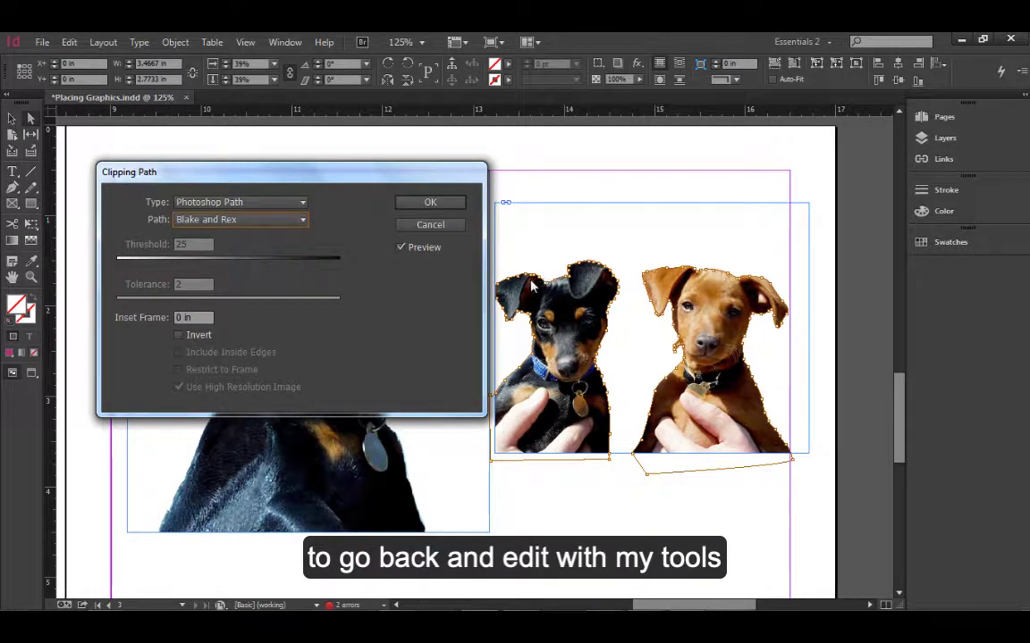
- Cancel the clipping path settings and delete the placed puppies image
{"action": "left_click", "coordinate": [435, 225]}
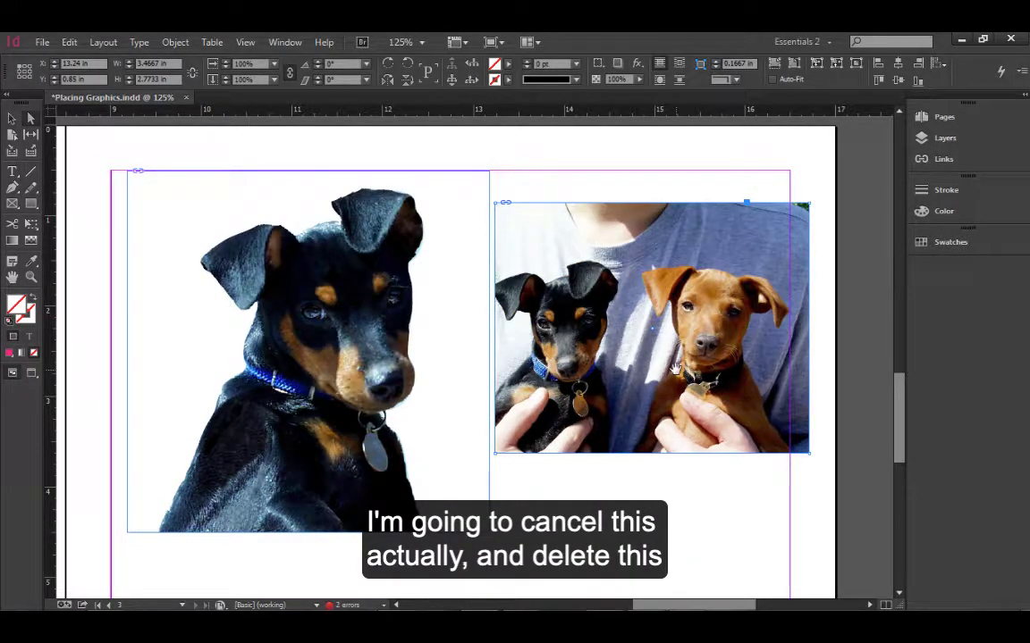
{"action": "key", "text": "Delete"}
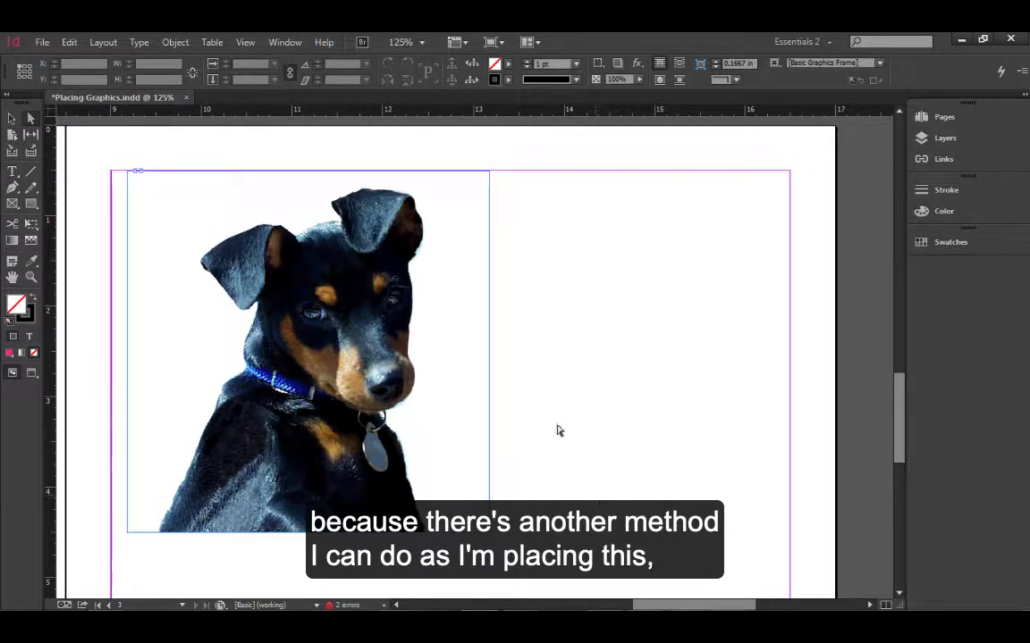
- Start placing Puppies.psd with Show Import Options enabled to bring up its image import options
{"action": "left_click", "coordinate": [41, 45]}
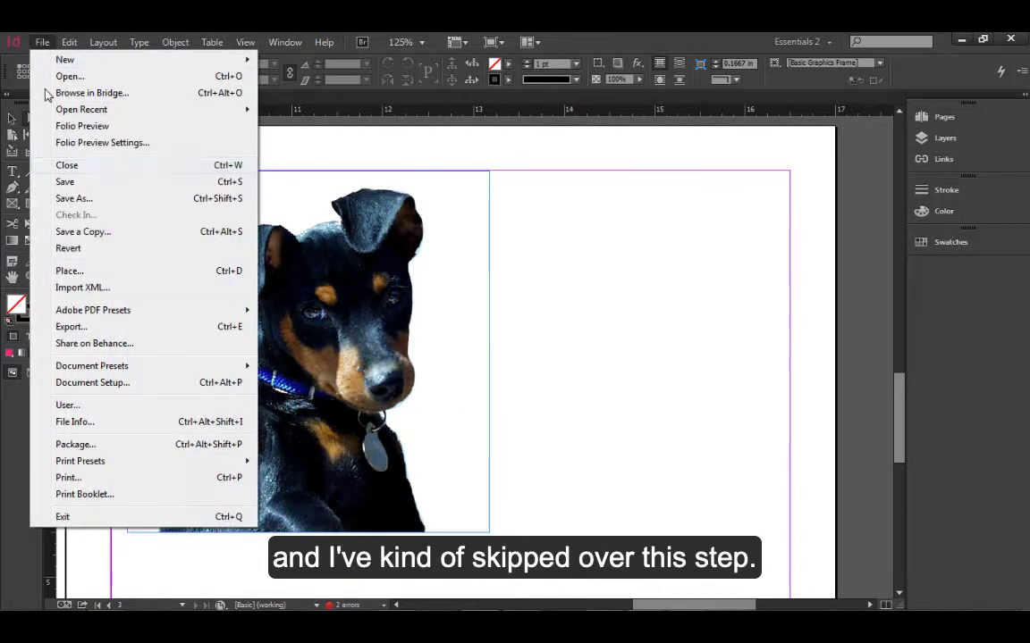
{"action": "left_click", "coordinate": [79, 272]}
{"action": "scroll", "coordinate": [623, 371], "scroll_direction": "down", "scroll_amount": 1}
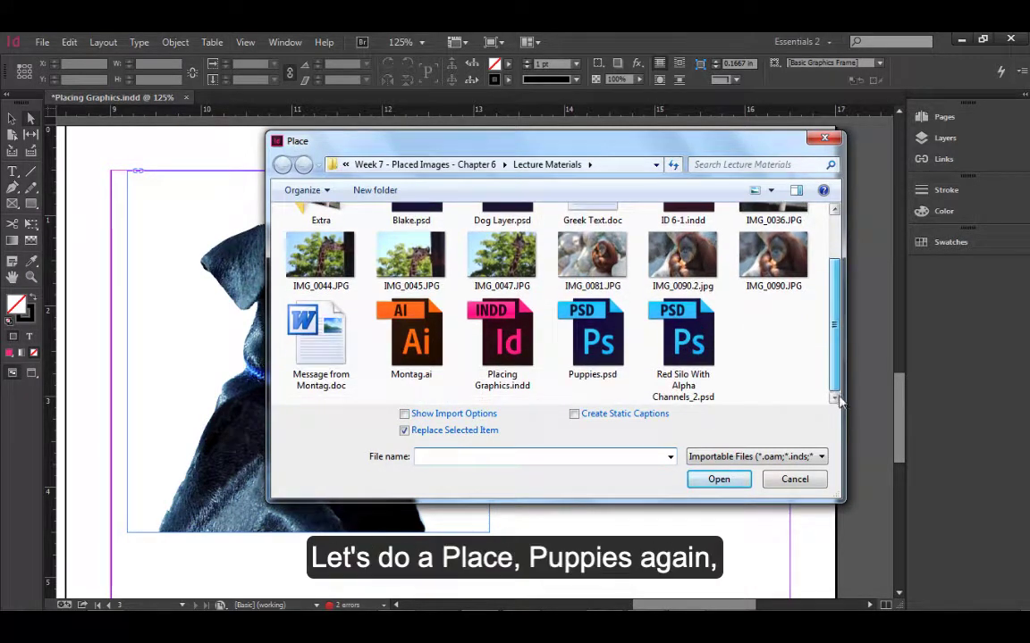
{"action": "left_click", "coordinate": [590, 349]}
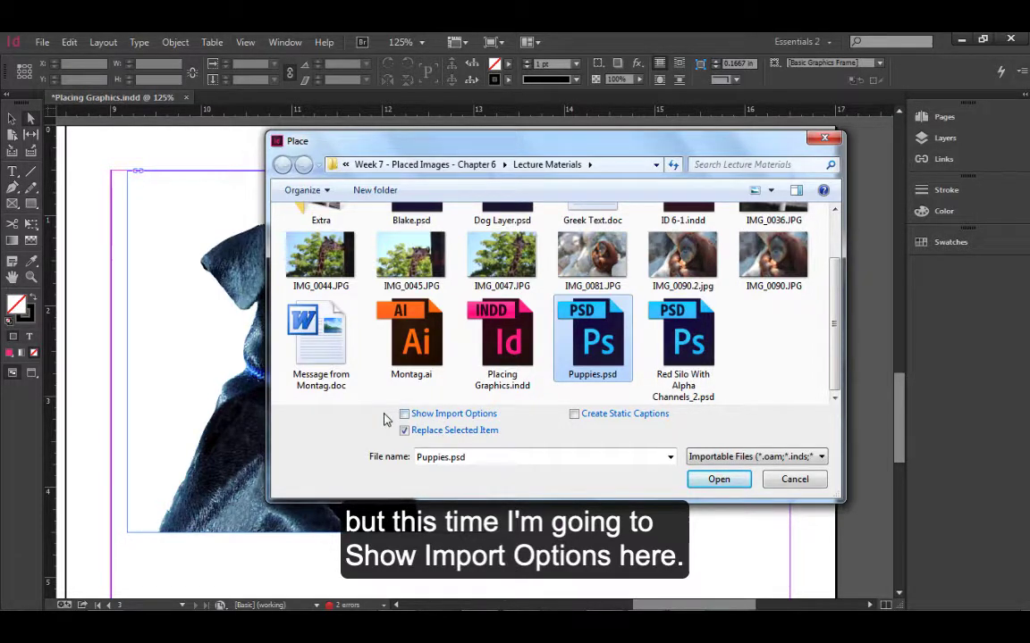
{"action": "left_click", "coordinate": [404, 415]}
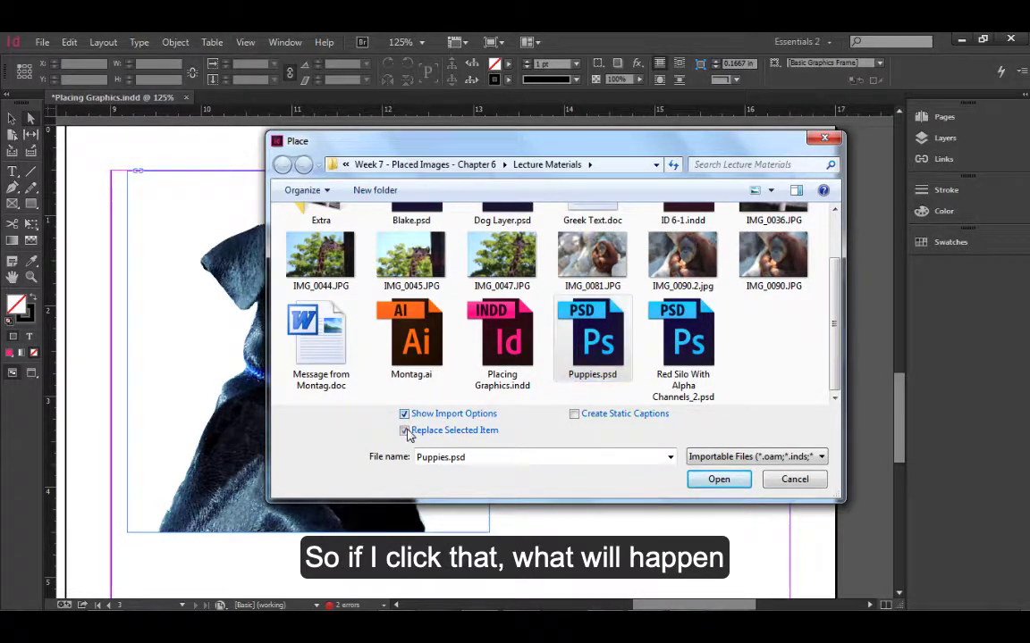
{"action": "left_click", "coordinate": [716, 481]}
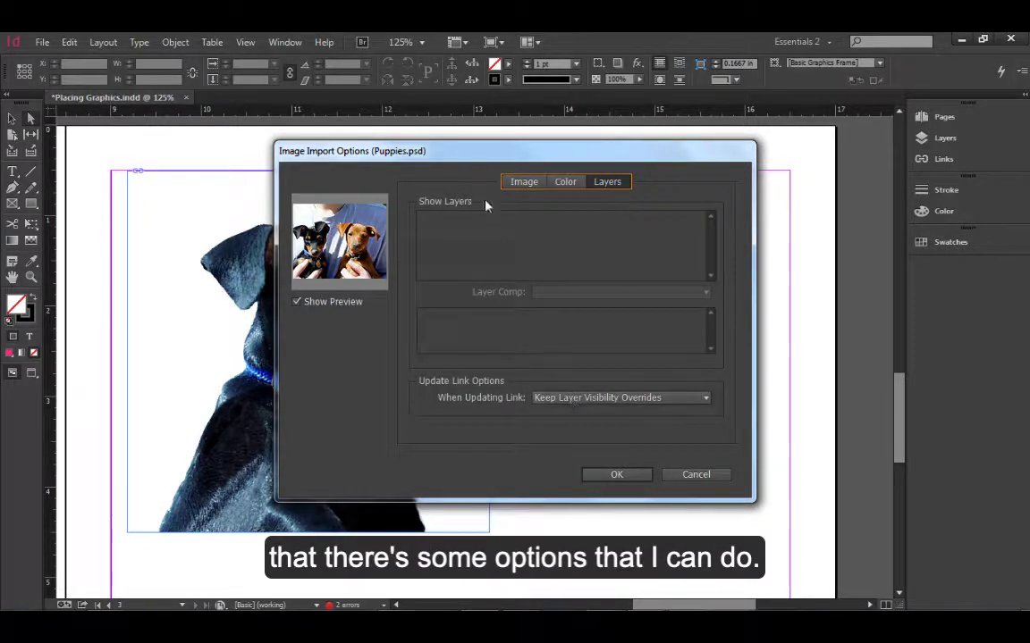
- Examine the Image, Color and Layers import options for Puppies.psd, including the link updating choices, and cancel the import
{"action": "left_click", "coordinate": [524, 181]}
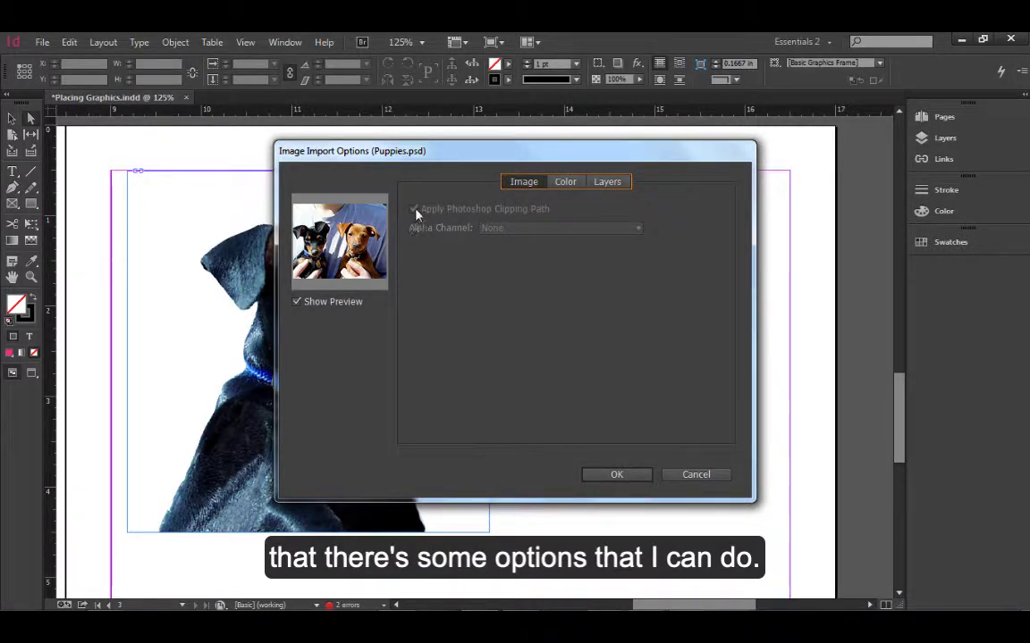
{"action": "left_click", "coordinate": [572, 182]}
{"action": "left_click", "coordinate": [528, 184]}
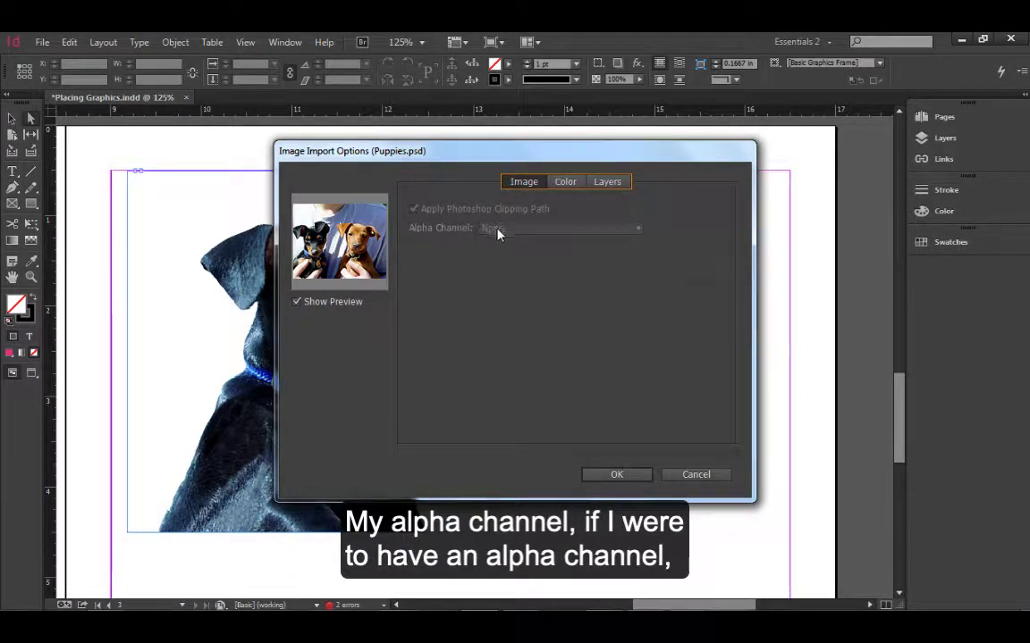
{"action": "left_click", "coordinate": [569, 184]}
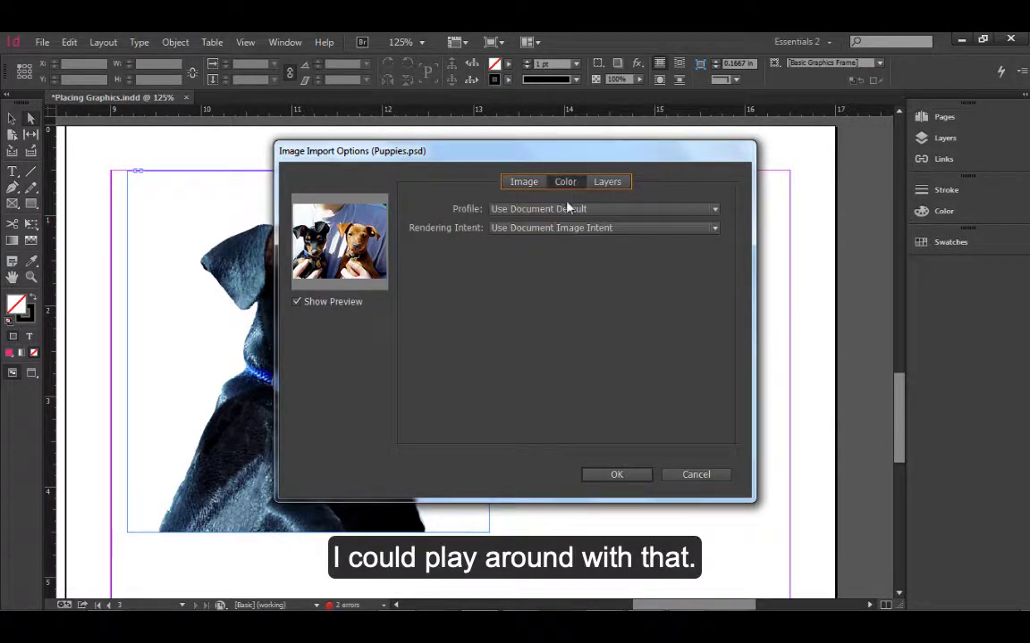
{"action": "left_click", "coordinate": [606, 183]}
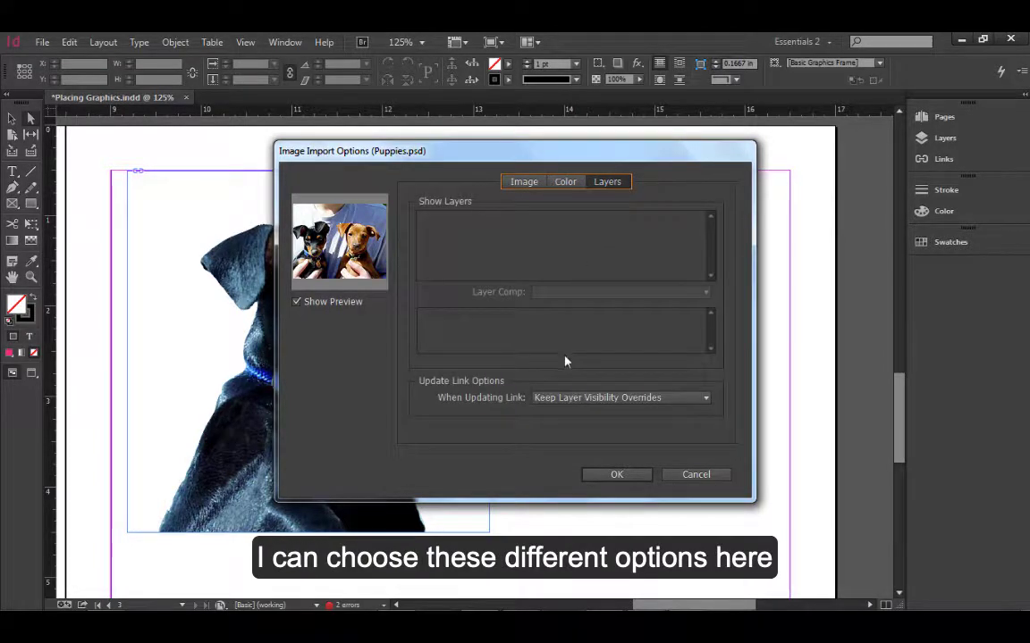
{"action": "left_click", "coordinate": [541, 399]}
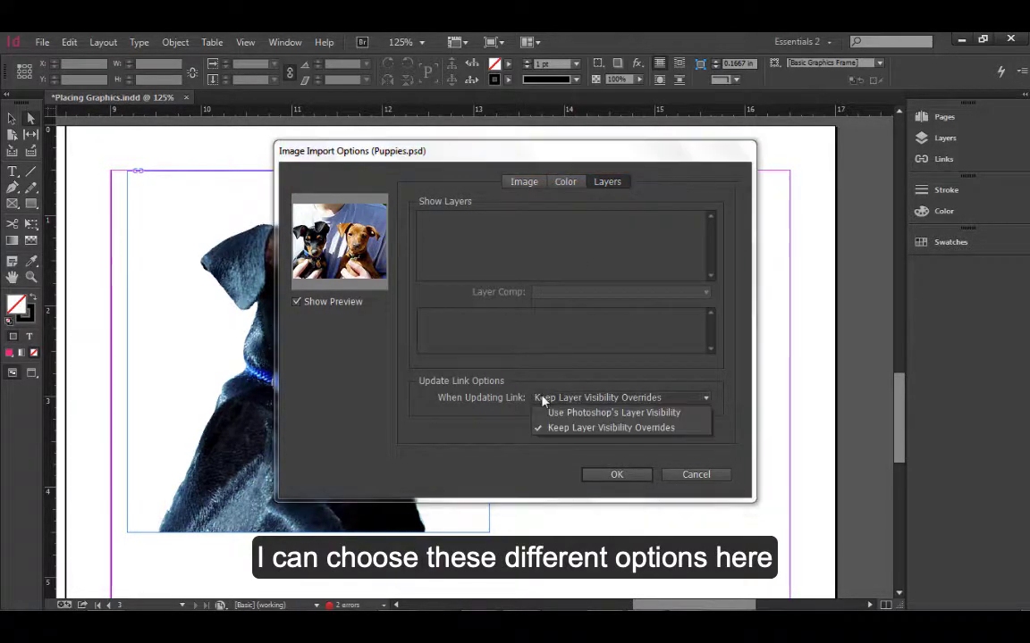
{"action": "left_click", "coordinate": [535, 425]}
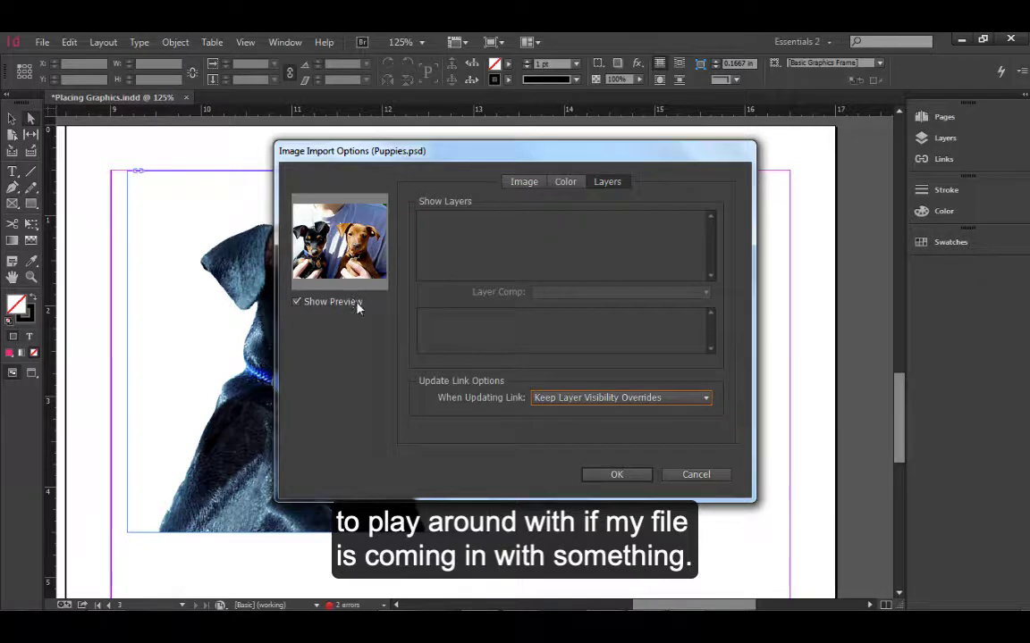
{"action": "left_click", "coordinate": [696, 475]}
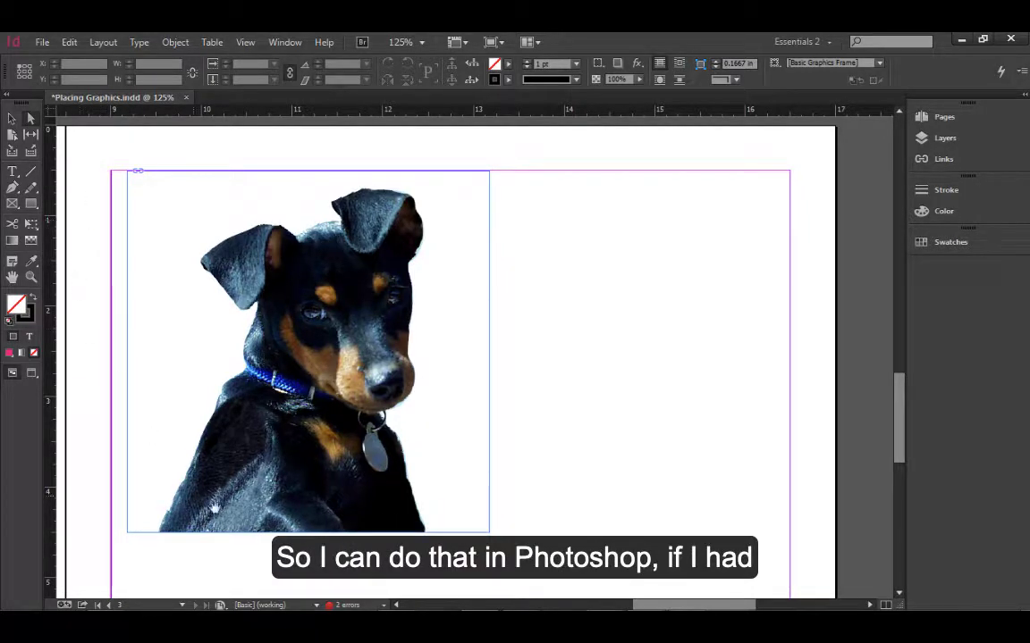
- Switch to Photoshop, shift the Puppies.psd window slightly and view the image's channels
{"action": "left_click", "coordinate": [399, 605]}
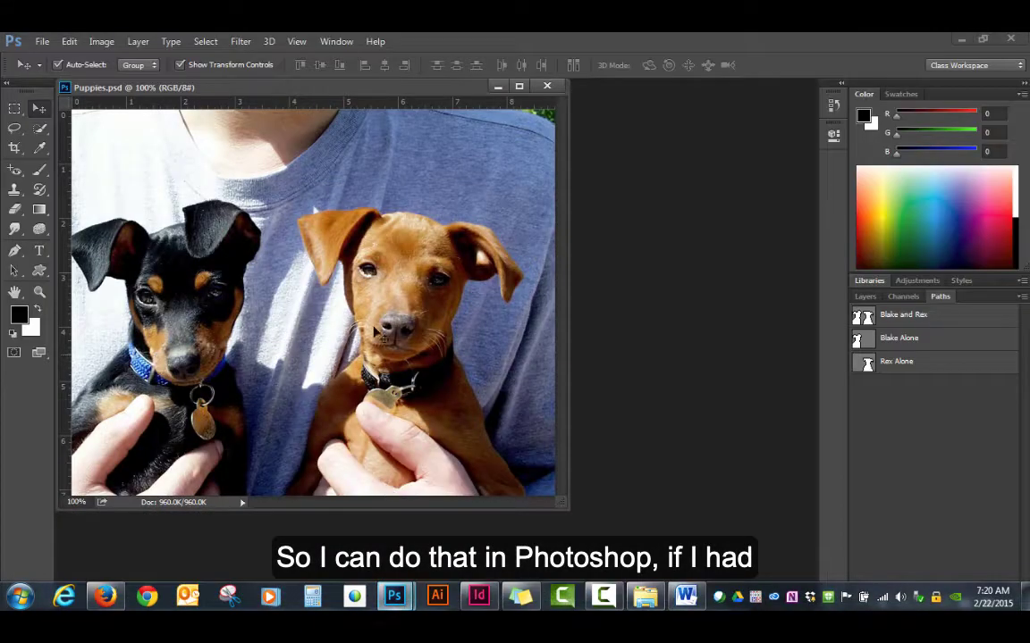
{"action": "left_click_drag", "start_coordinate": [148, 87], "coordinate": [183, 119]}
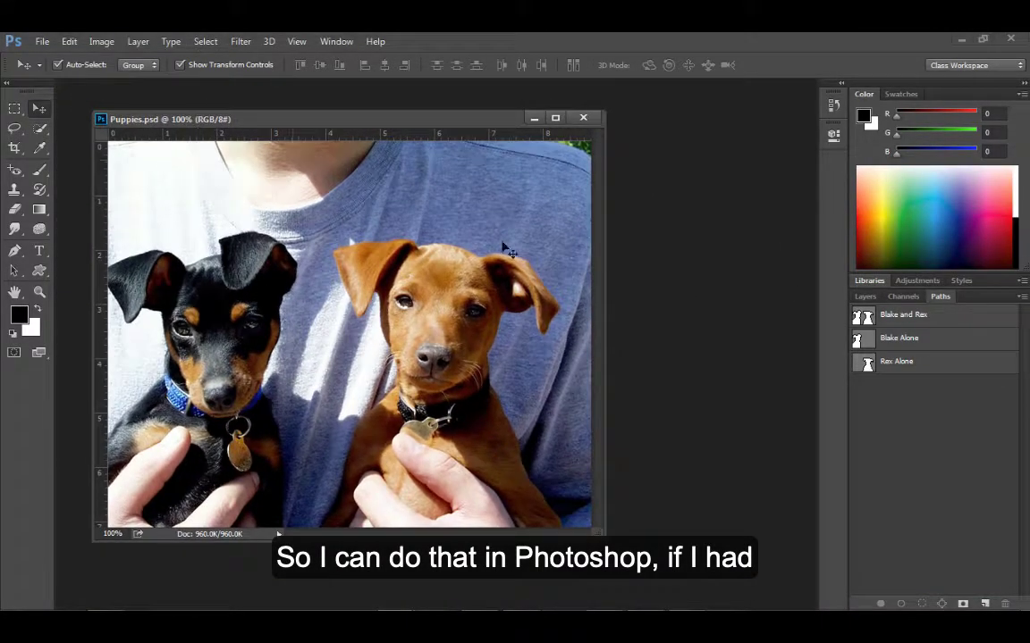
{"action": "left_click", "coordinate": [902, 297]}
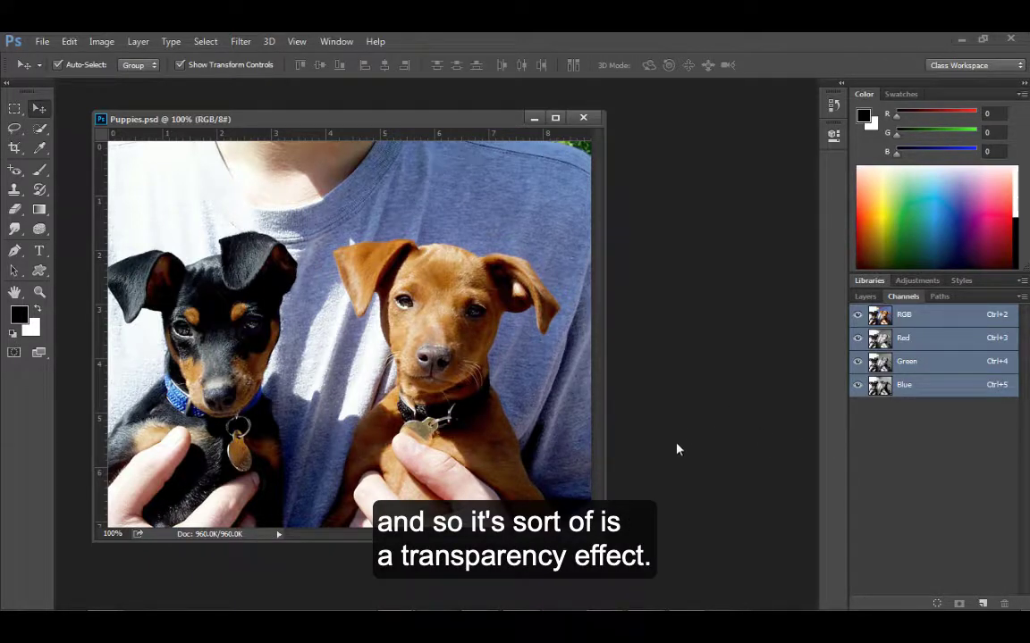
- Close the Puppies.psd document in Photoshop
{"action": "left_click", "coordinate": [962, 41]}
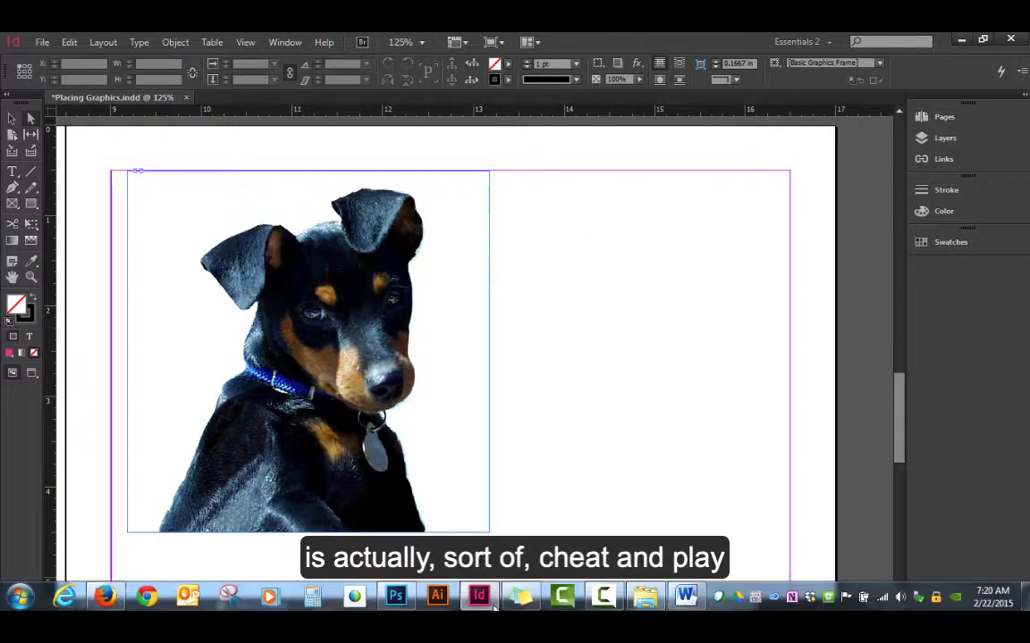
{"action": "left_click", "coordinate": [398, 606]}
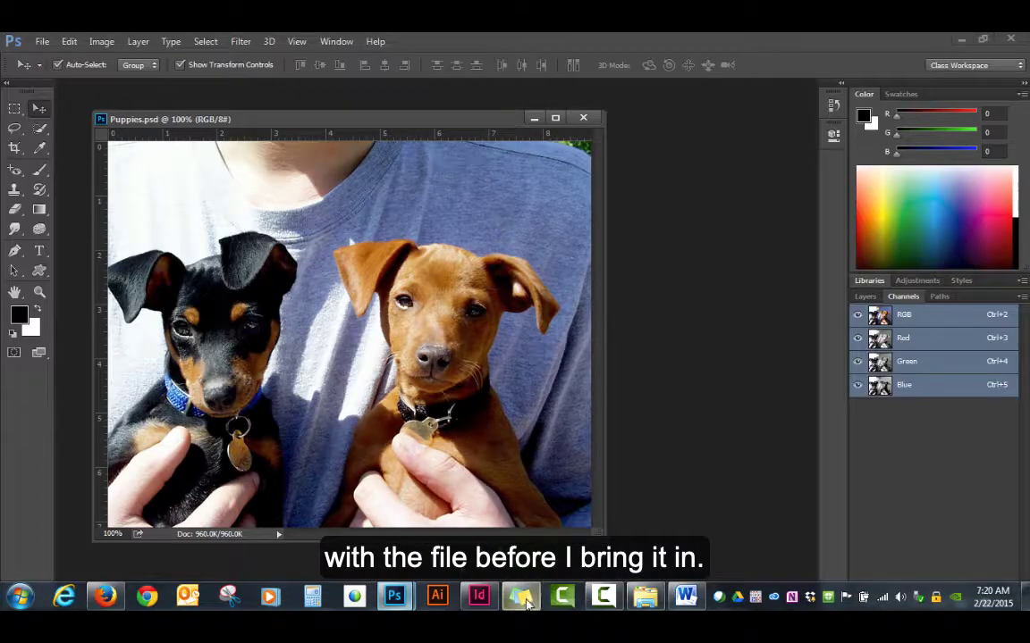
{"action": "left_click", "coordinate": [586, 118]}
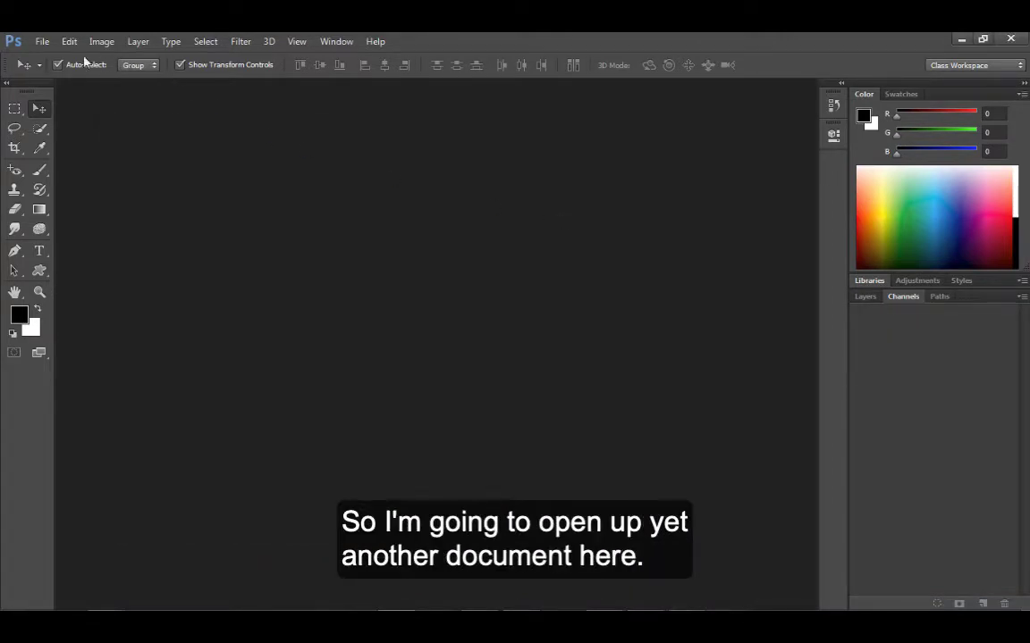
- Open Dog Layer.psd from the Lecture Materials folder and view its layers
{"action": "left_click", "coordinate": [42, 41]}
{"action": "left_click", "coordinate": [55, 75]}
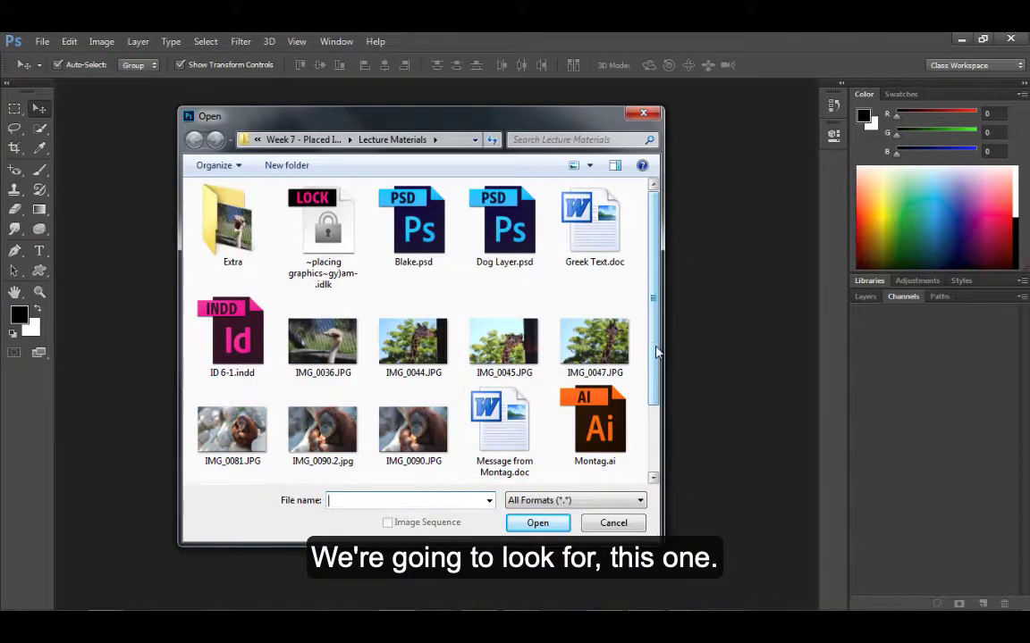
{"action": "left_click", "coordinate": [520, 257]}
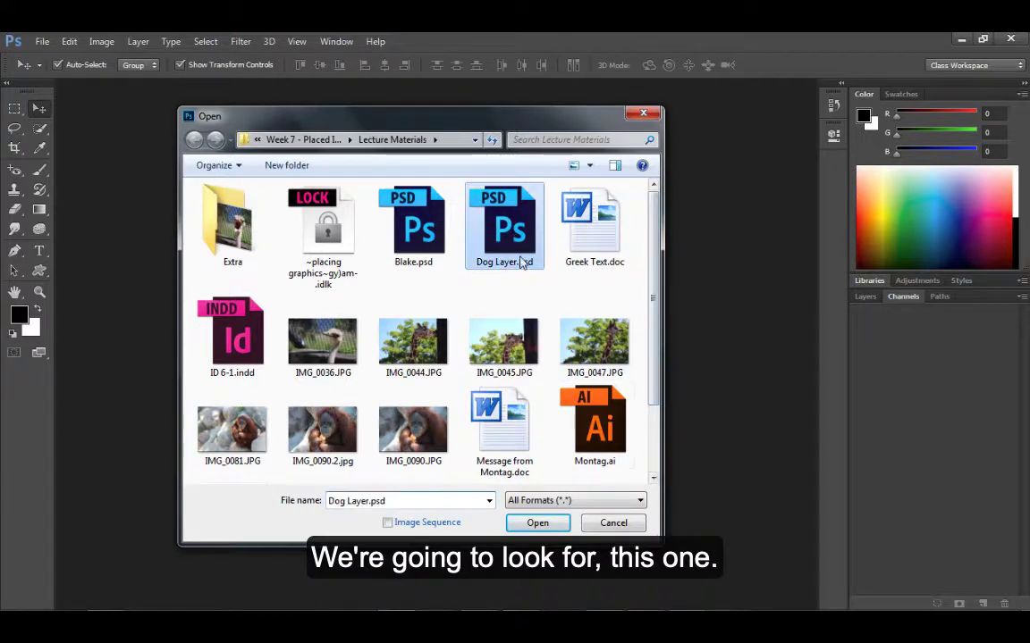
{"action": "left_click", "coordinate": [545, 524]}
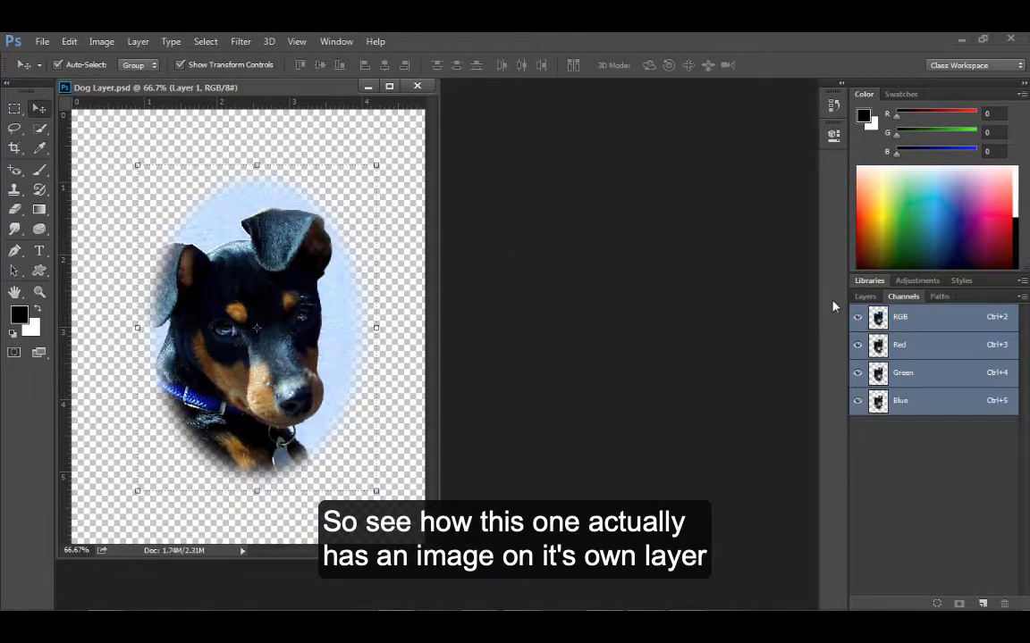
{"action": "left_click", "coordinate": [867, 297]}
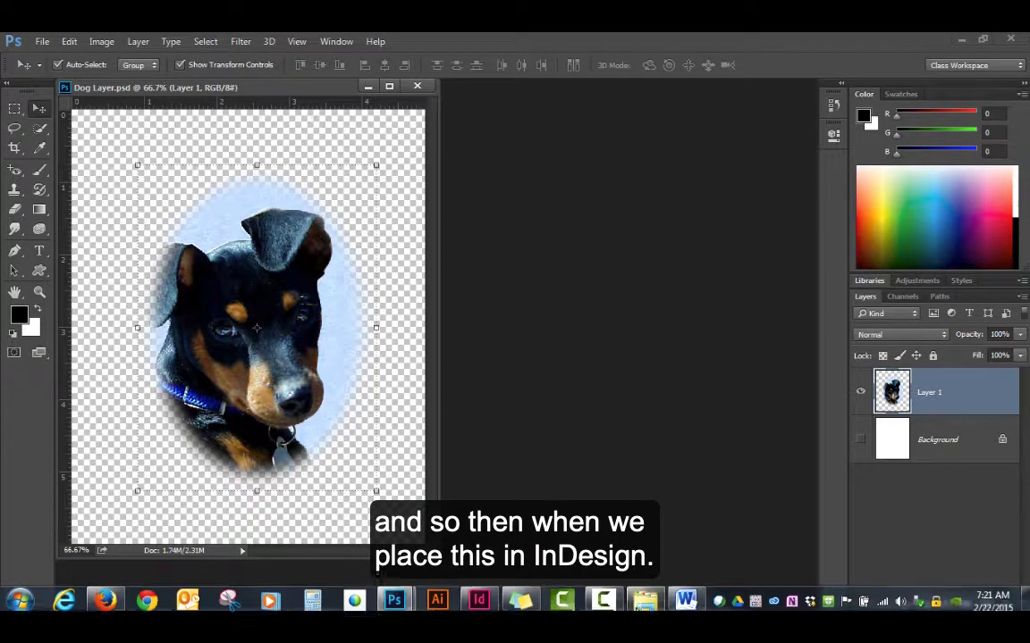
- Switch to InDesign and place Dog Layer.psd with its offered import options in a frame about 2.83 by 3.48 in beside the large dog
{"action": "left_click", "coordinate": [483, 599]}
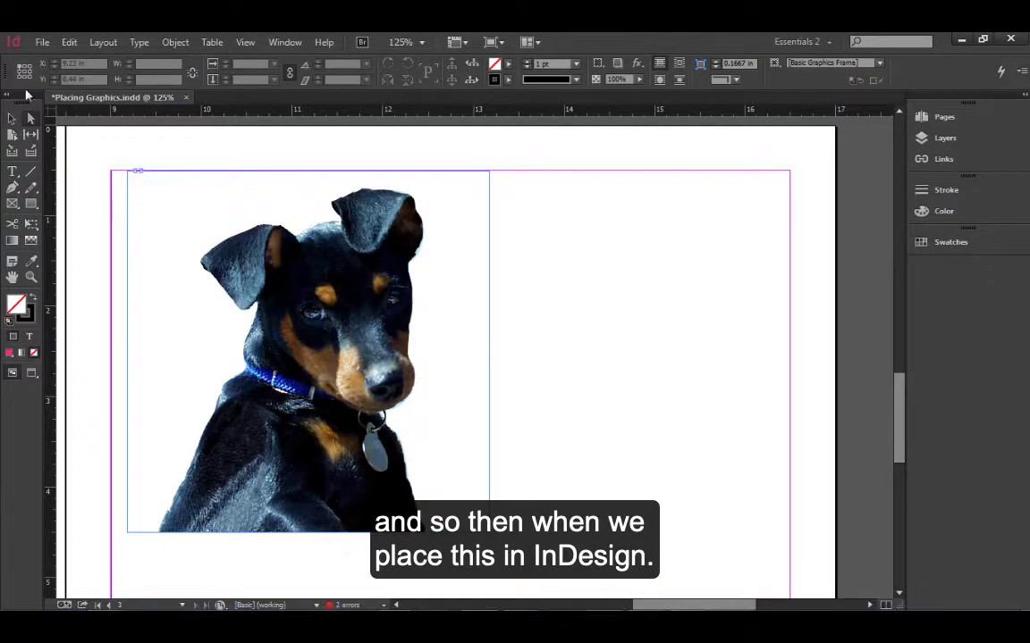
{"action": "left_click", "coordinate": [42, 42]}
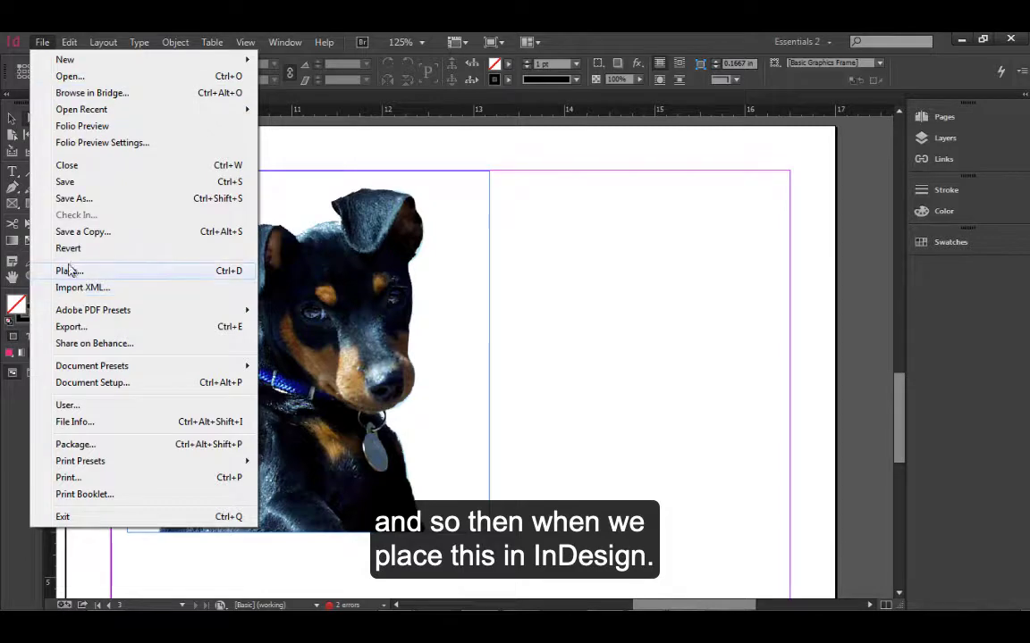
{"action": "left_click", "coordinate": [67, 271]}
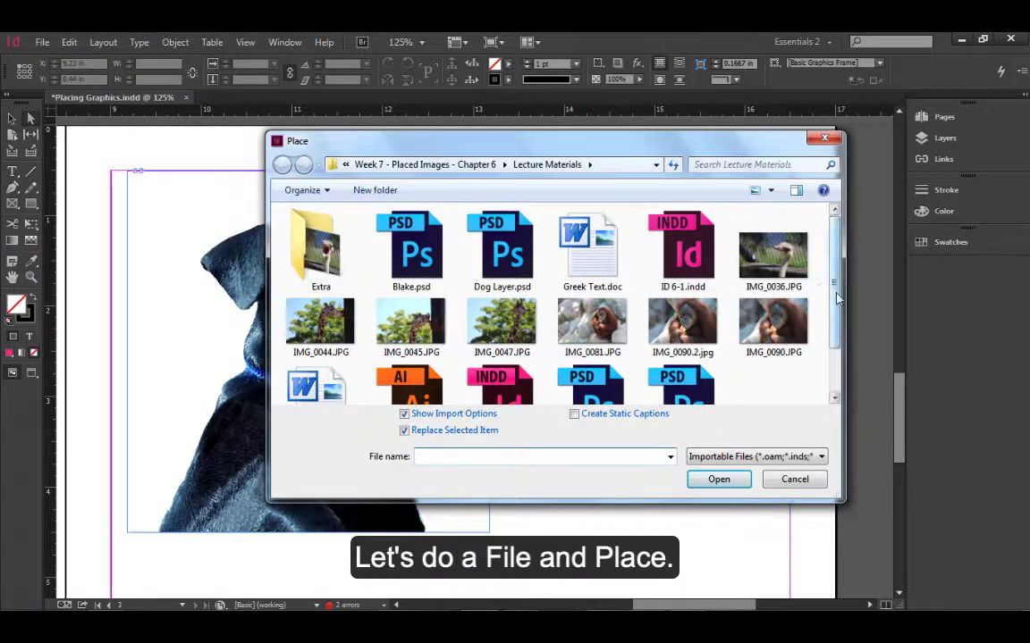
{"action": "left_click", "coordinate": [503, 250]}
{"action": "left_click", "coordinate": [715, 481]}
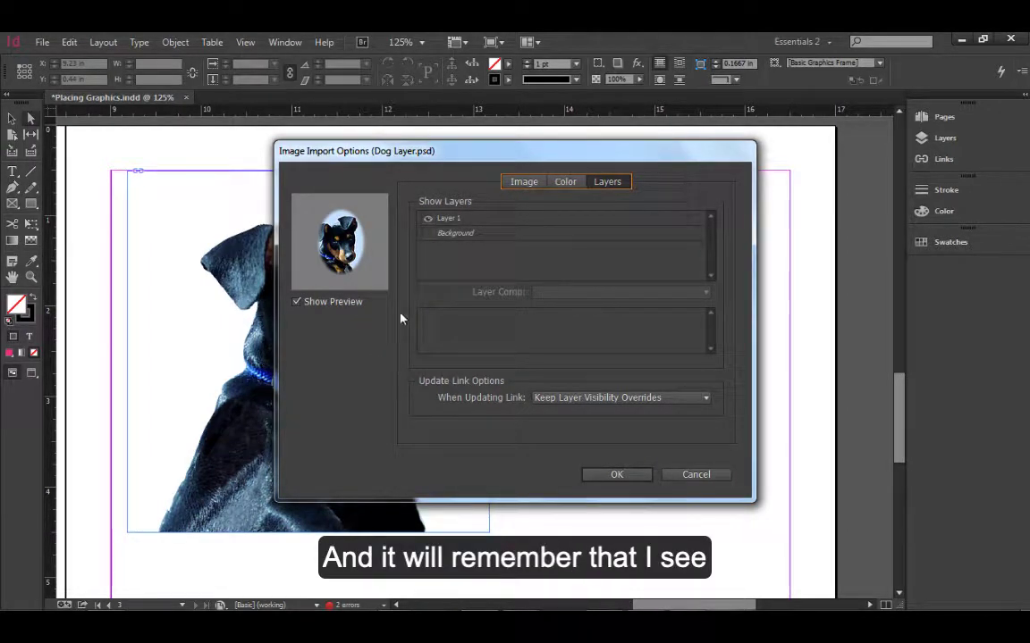
{"action": "left_click", "coordinate": [616, 478]}
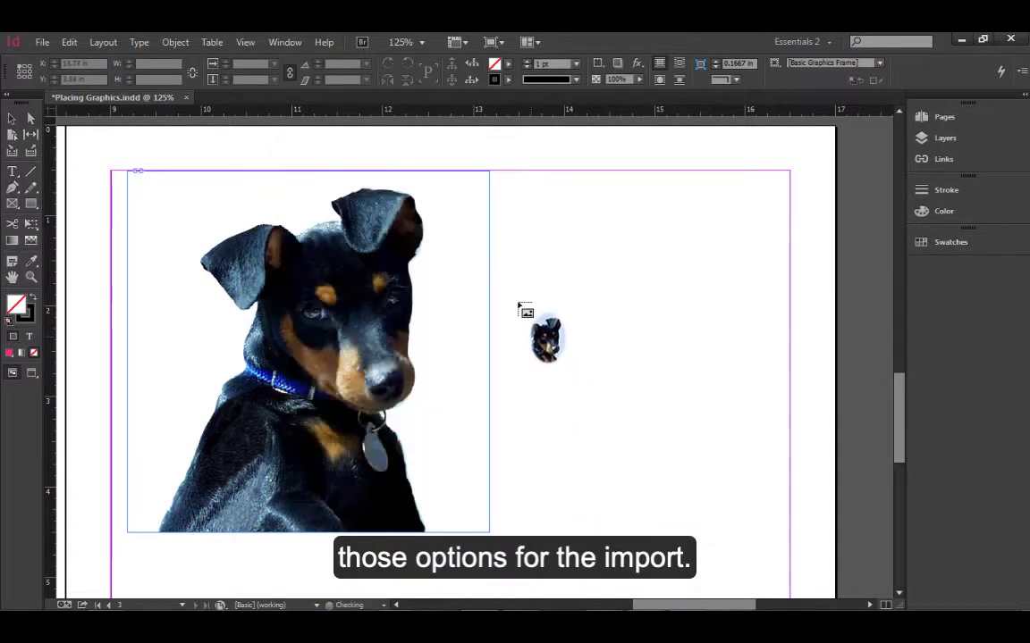
{"action": "left_click_drag", "start_coordinate": [503, 210], "coordinate": [759, 525]}
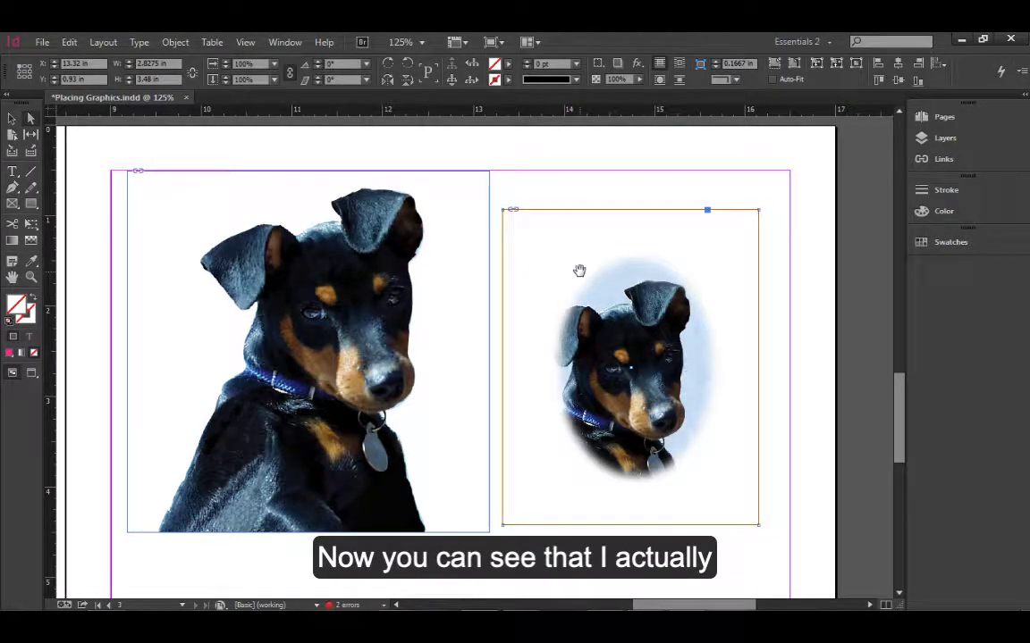
- Draw a rectangle about 4.1 by 1.39 in across the oval dog image and fill it with the C=0 M=100 Y=0 K=0 swatch
{"action": "left_click", "coordinate": [31, 204]}
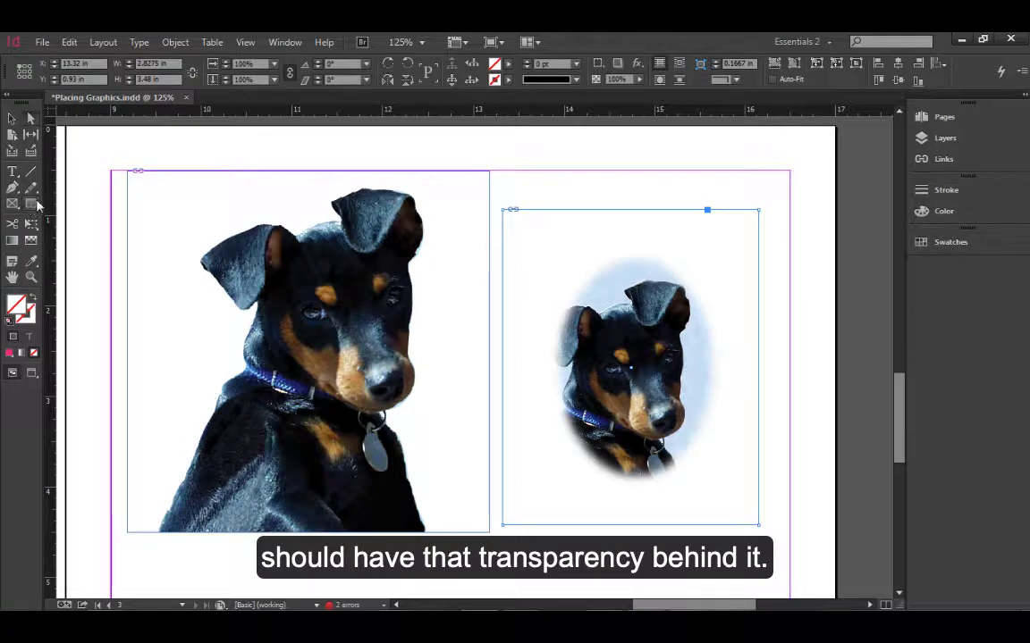
{"action": "left_click", "coordinate": [807, 275]}
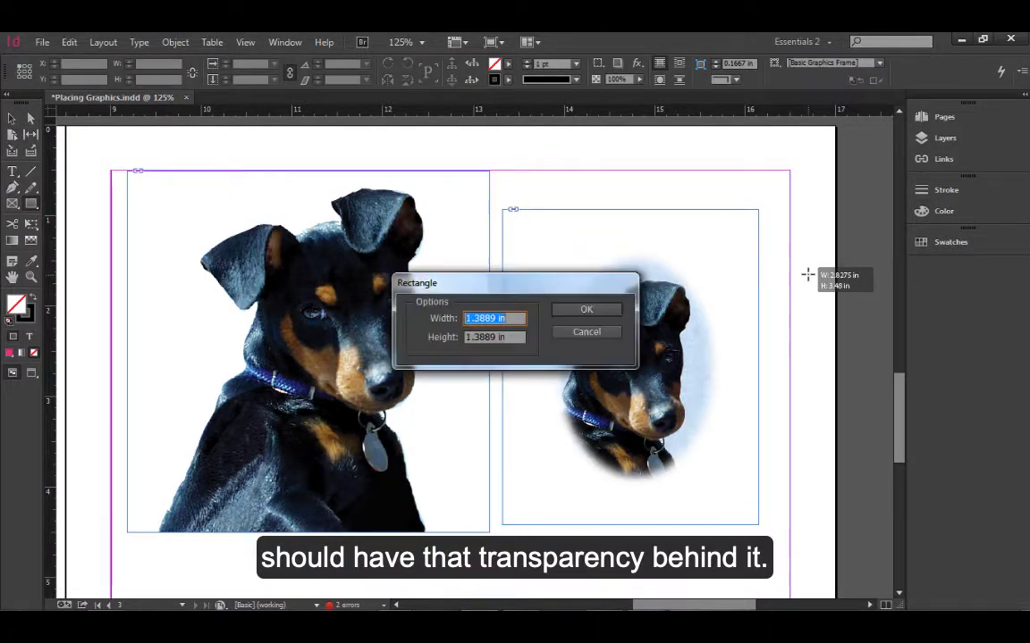
{"action": "left_click", "coordinate": [597, 333]}
{"action": "left_click_drag", "start_coordinate": [815, 287], "coordinate": [445, 411]}
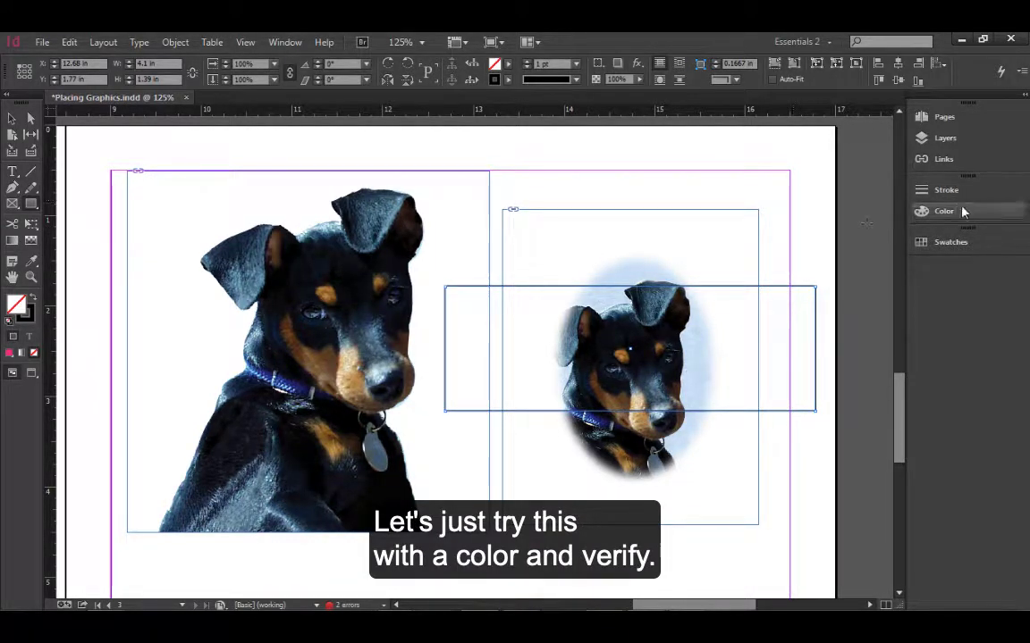
{"action": "left_click", "coordinate": [947, 243]}
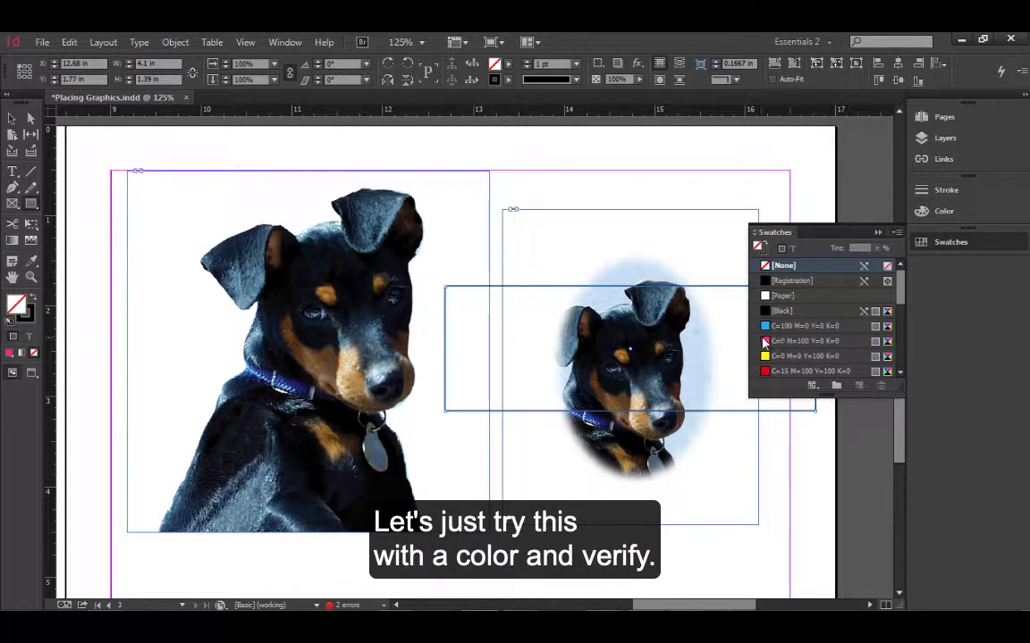
{"action": "left_click", "coordinate": [802, 340]}
{"action": "left_click", "coordinate": [877, 232]}
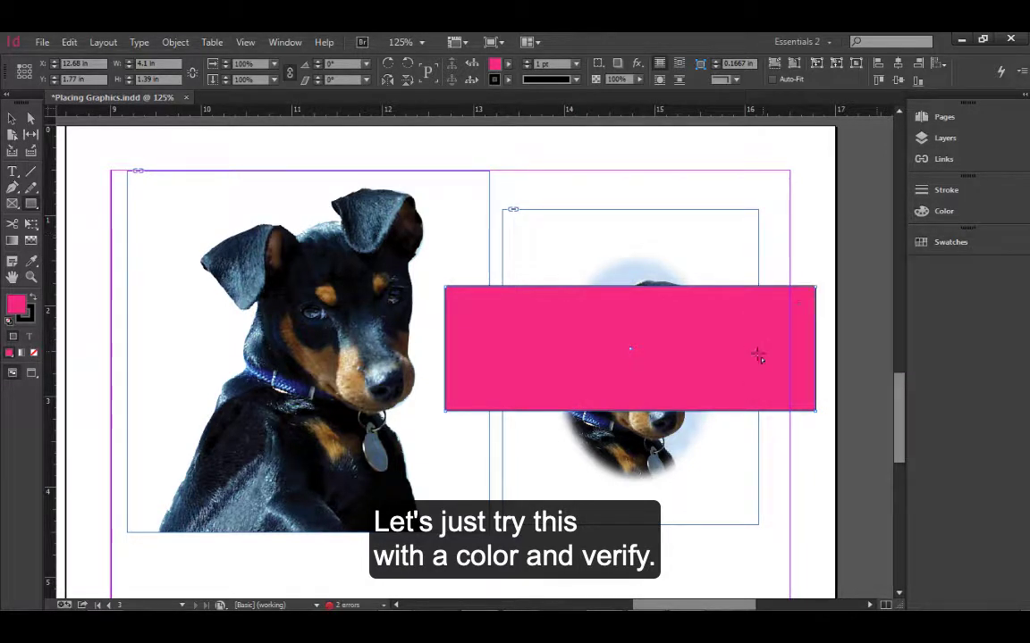
- Send the magenta rectangle to the back, behind the oval dog image
{"action": "left_click", "coordinate": [12, 118]}
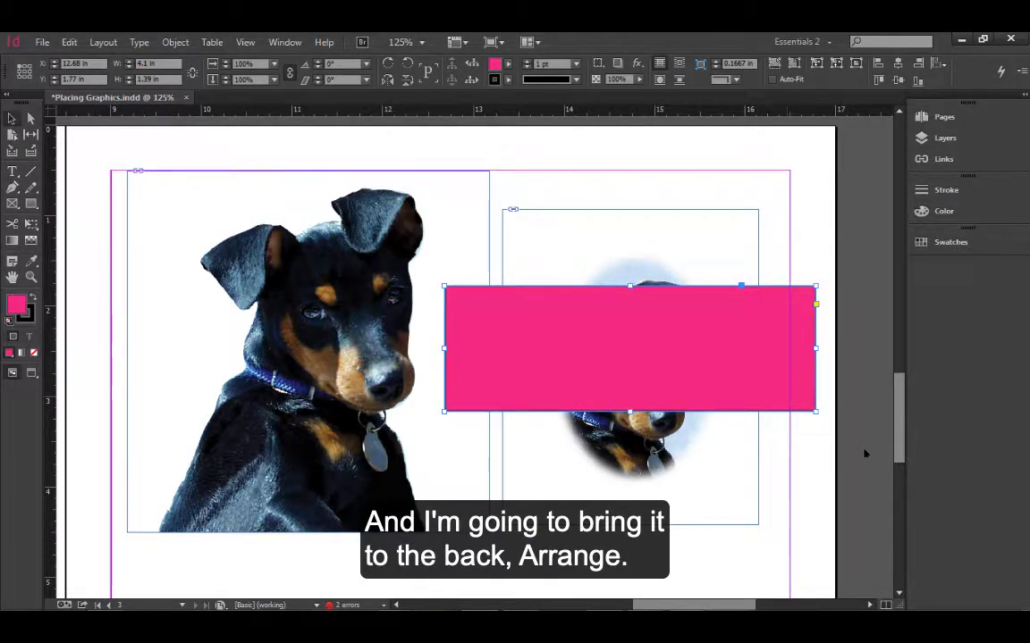
{"action": "right_click", "coordinate": [728, 343]}
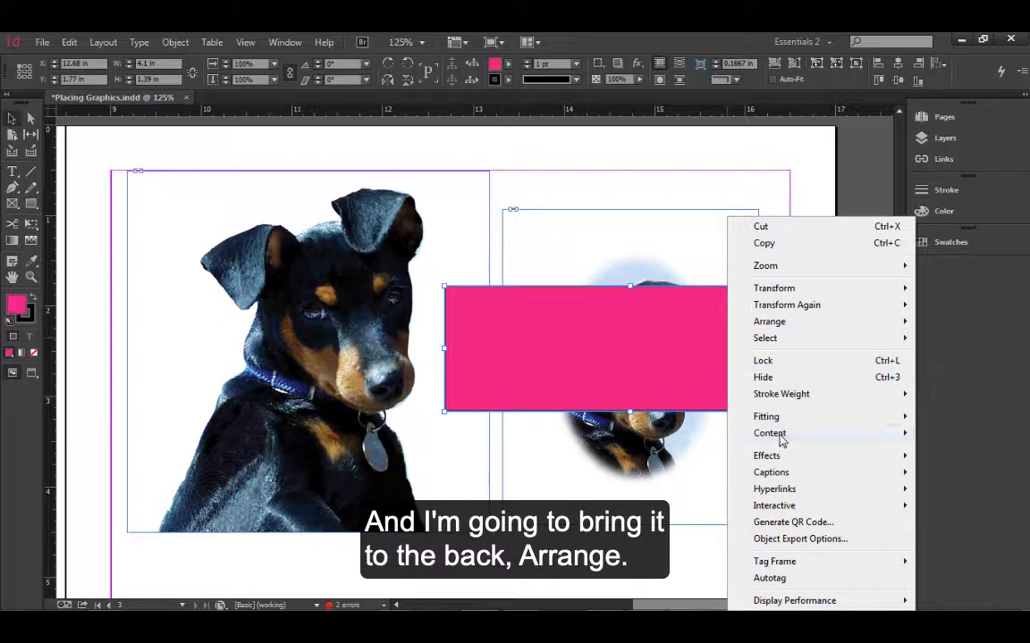
{"action": "mouse_move", "coordinate": [815, 324]}
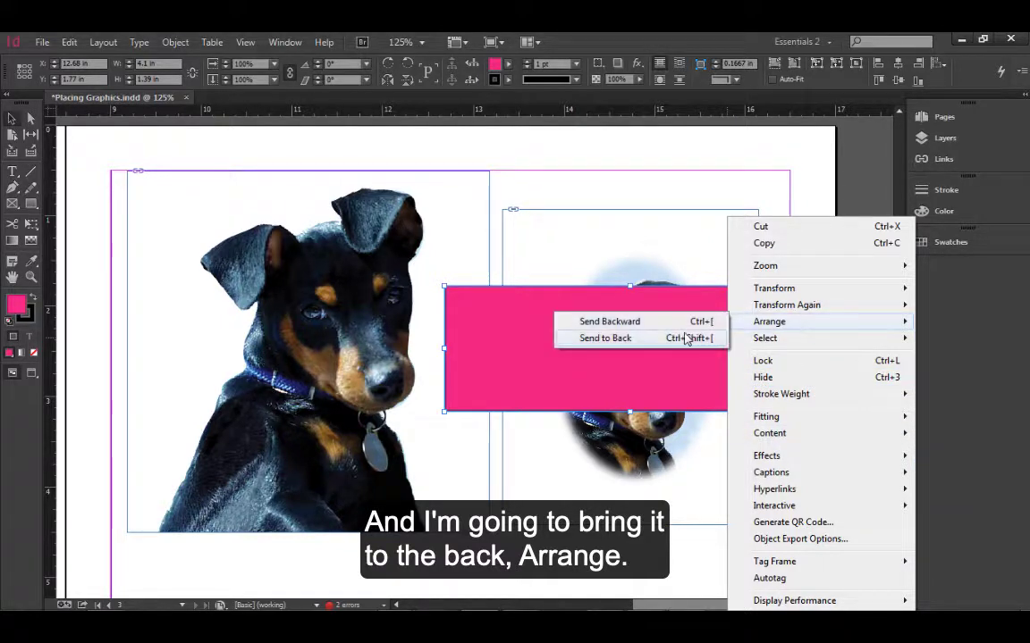
{"action": "left_click", "coordinate": [617, 338]}
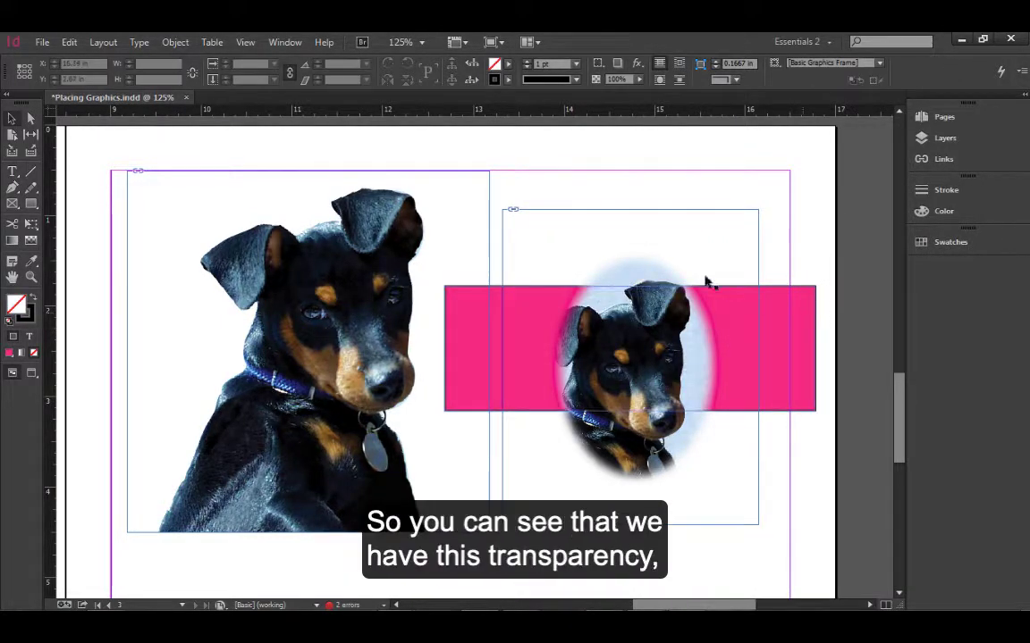
{"action": "left_click", "coordinate": [630, 366]}
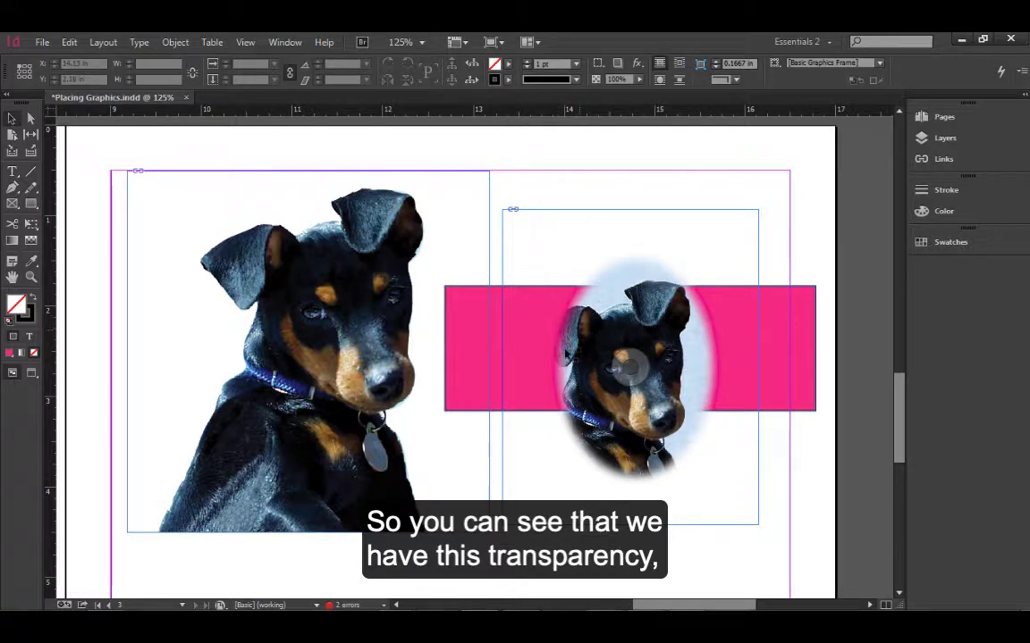